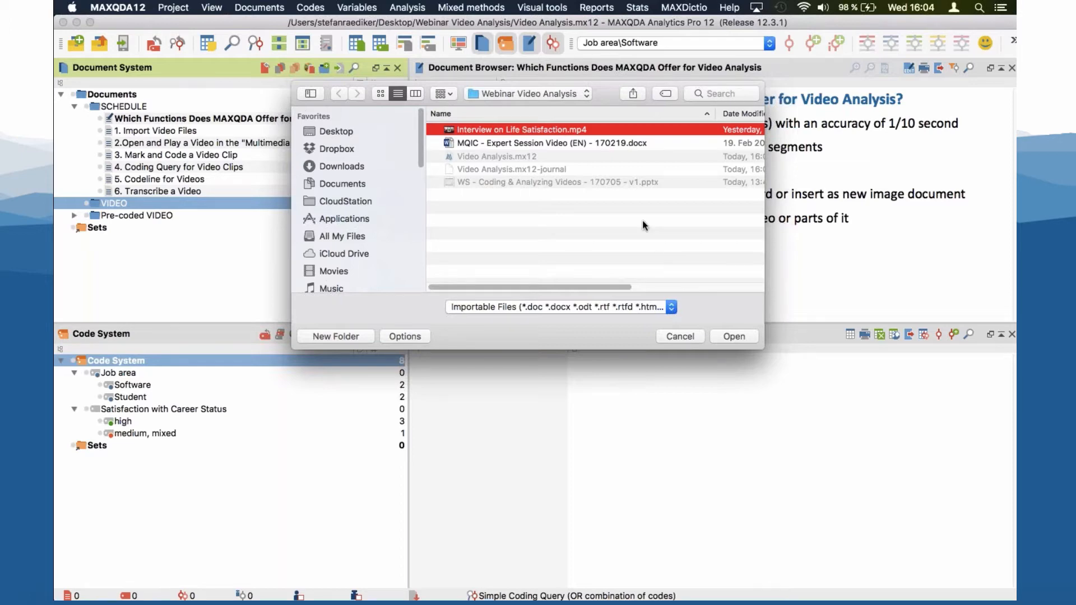
# Import the video Interview on Life Satisfaction.mp4 into the VIDEO document group.
pyautogui.click(671, 308)
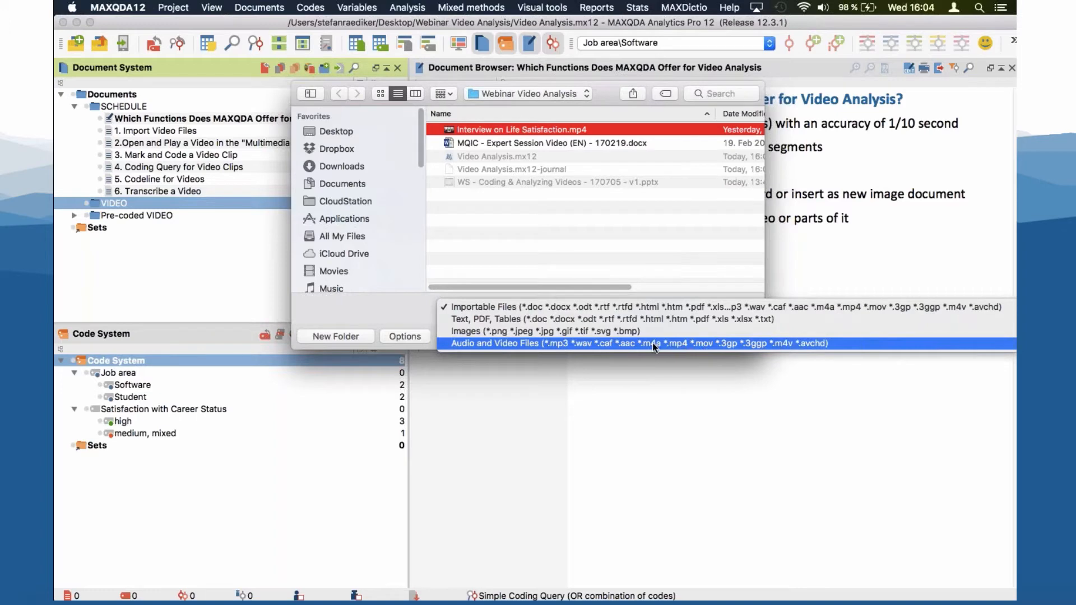
pyautogui.click(413, 315)
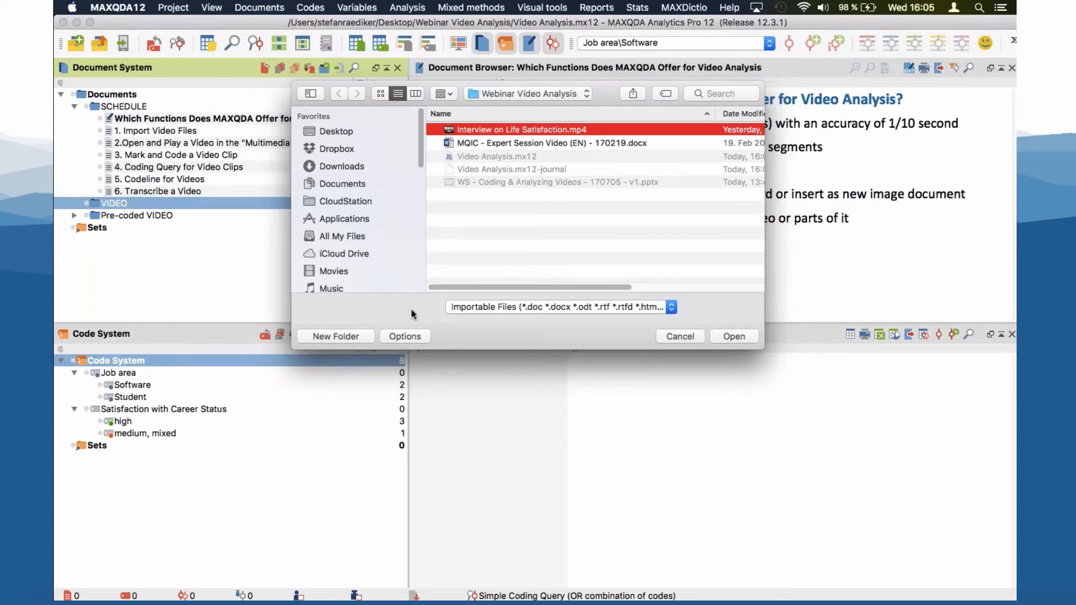
pyautogui.click(727, 336)
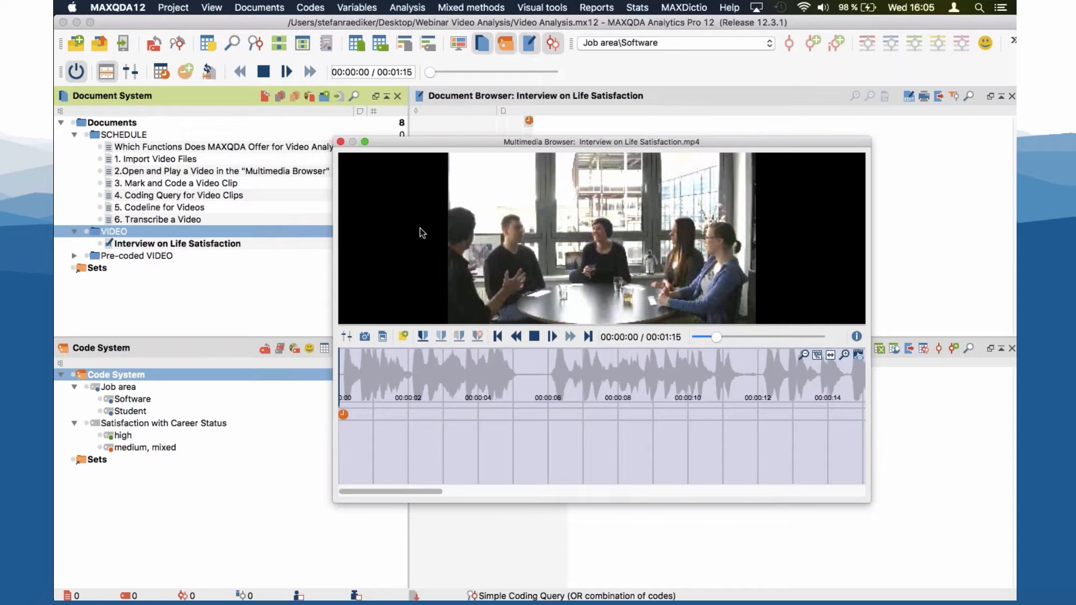
# Close the Multimedia Browser and select the imported Interview on Life Satisfaction document in the VIDEO group.
pyautogui.click(341, 142)
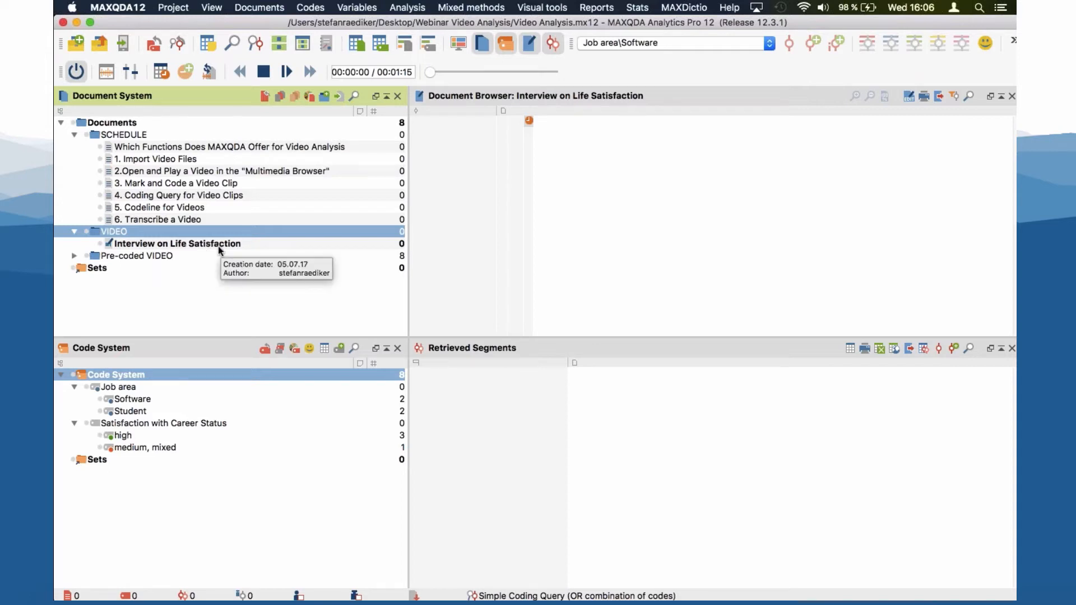
pyautogui.click(218, 249)
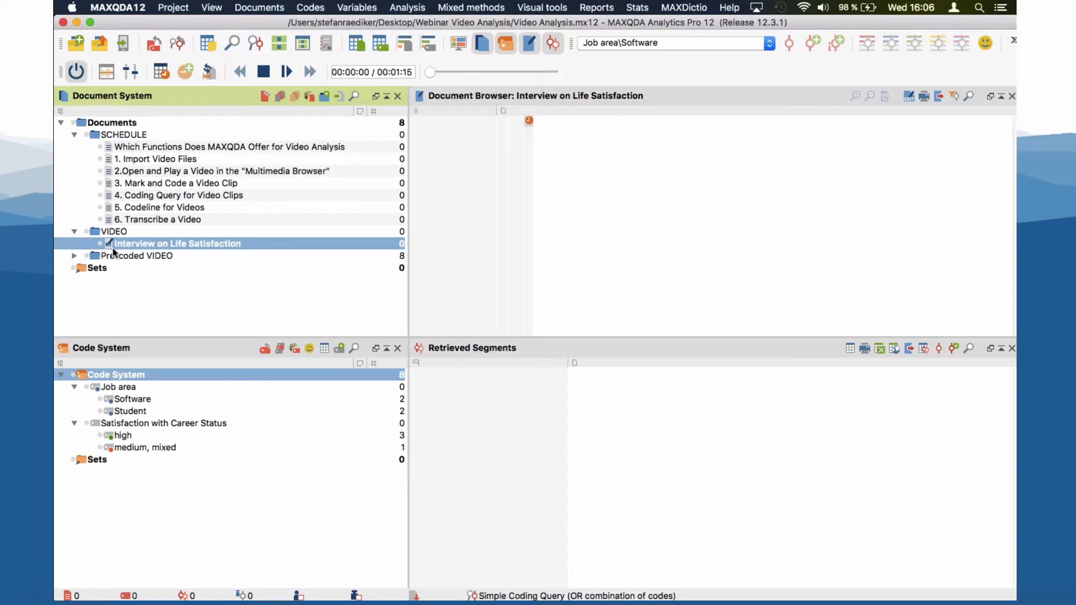
pyautogui.moveTo(134, 244)
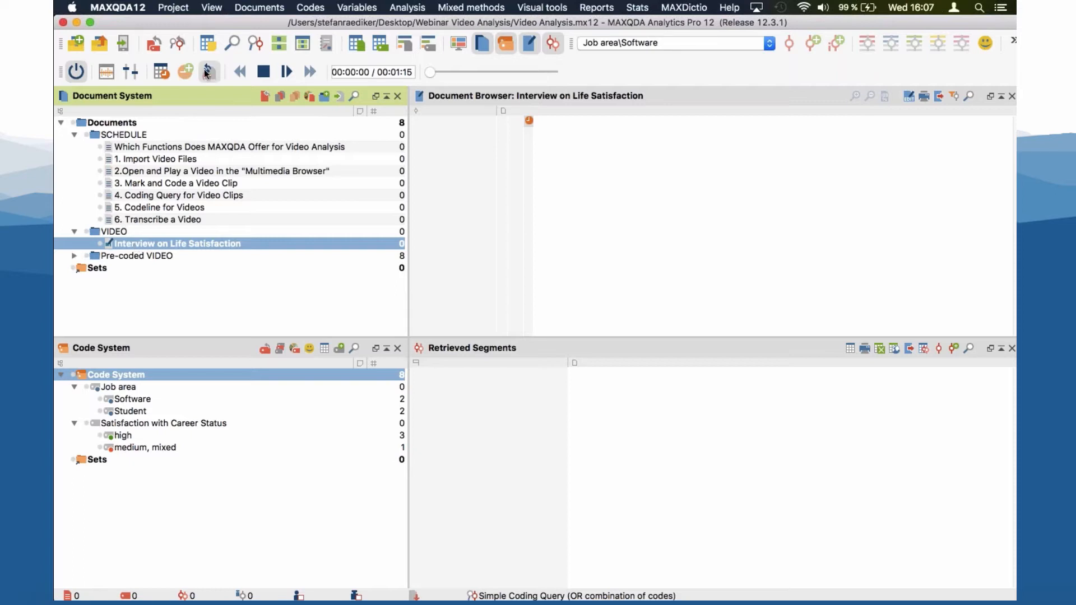
# Examine the folder for externally stored files in the preferences and leave them without changes.
pyautogui.click(138, 10)
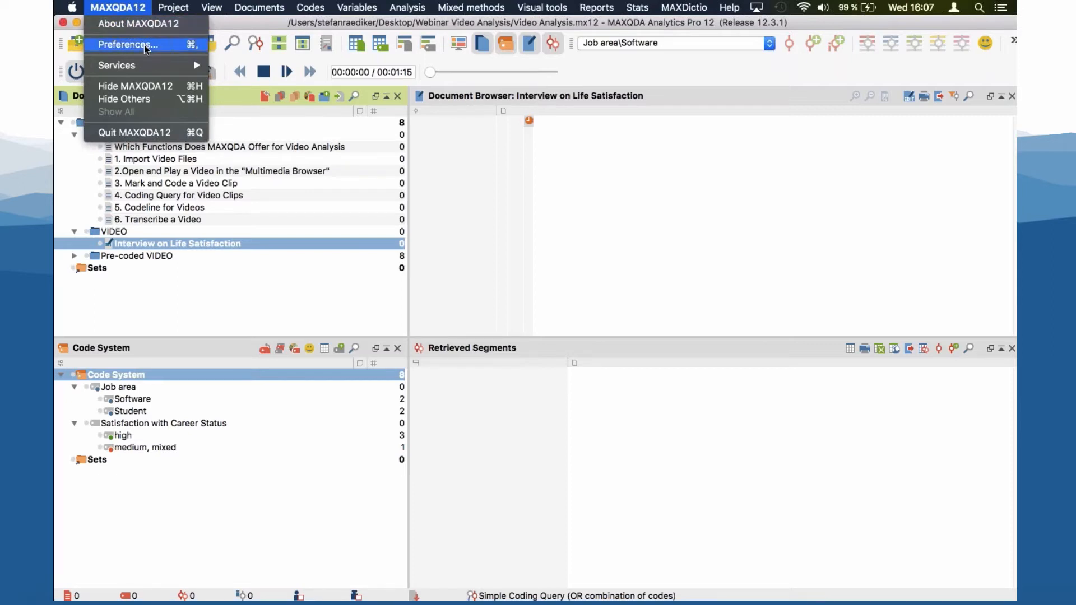
pyautogui.moveTo(171, 8)
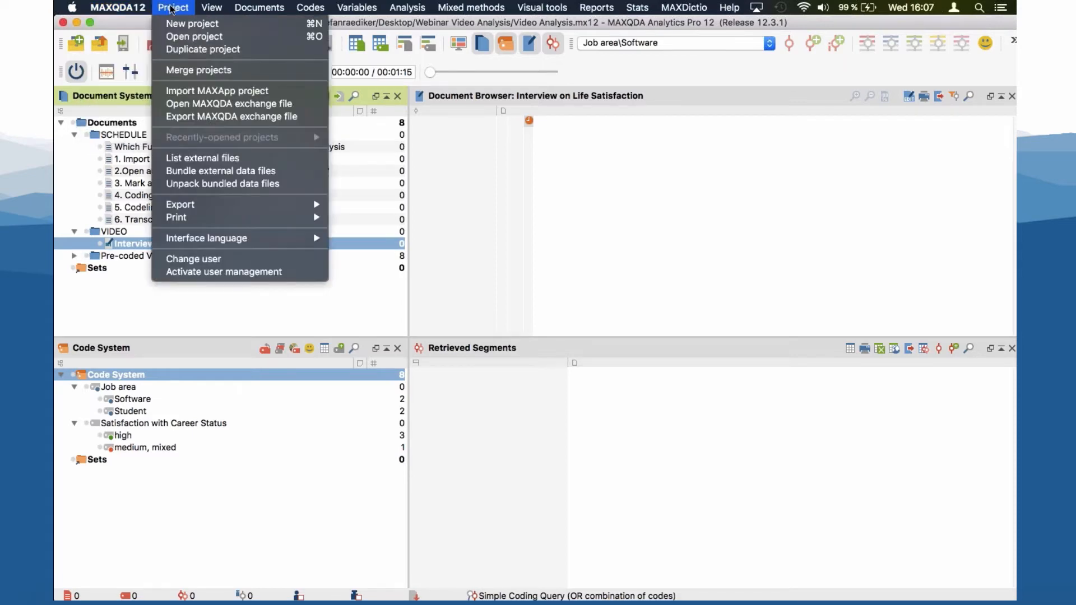
pyautogui.moveTo(118, 8)
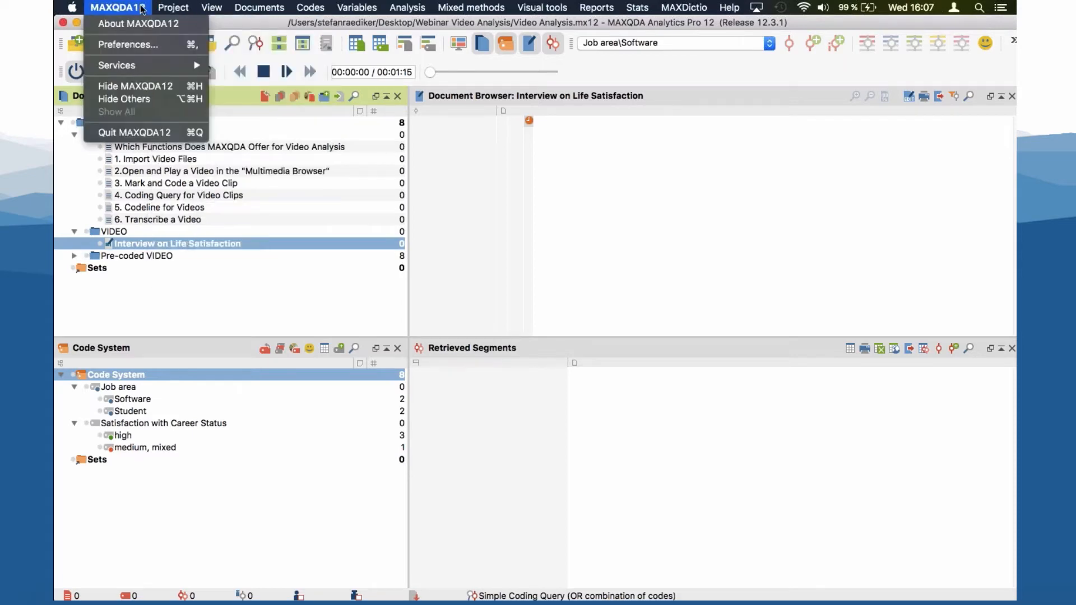
pyautogui.click(126, 44)
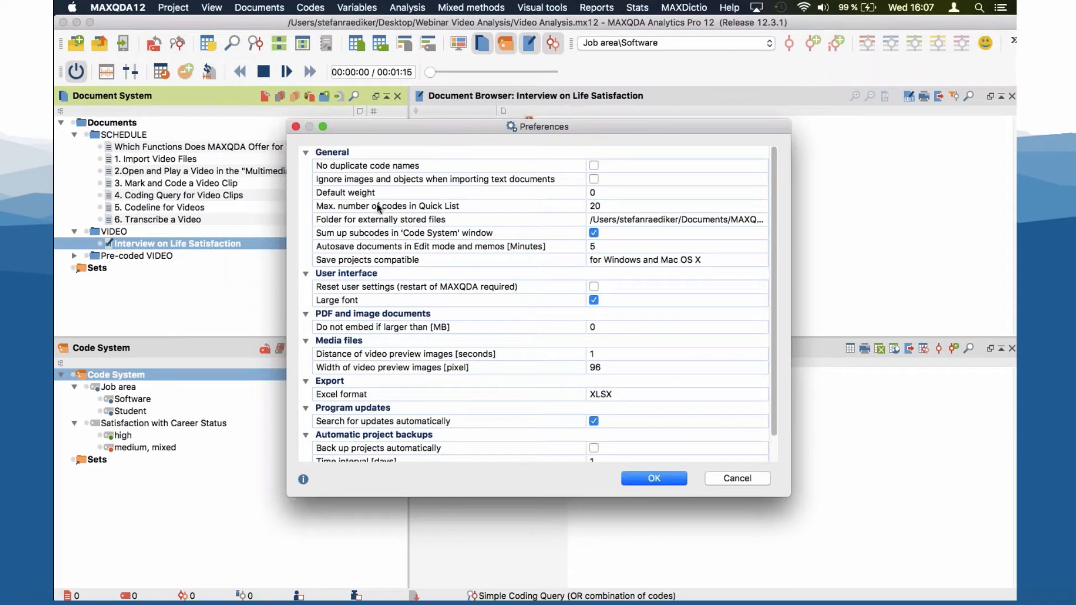
pyautogui.click(373, 222)
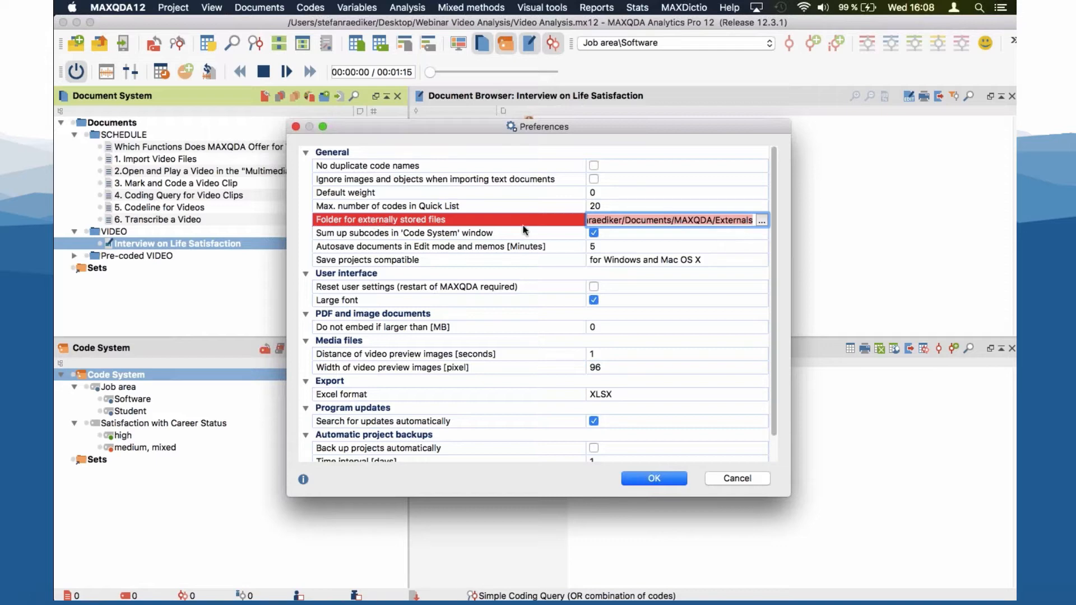
pyautogui.click(763, 220)
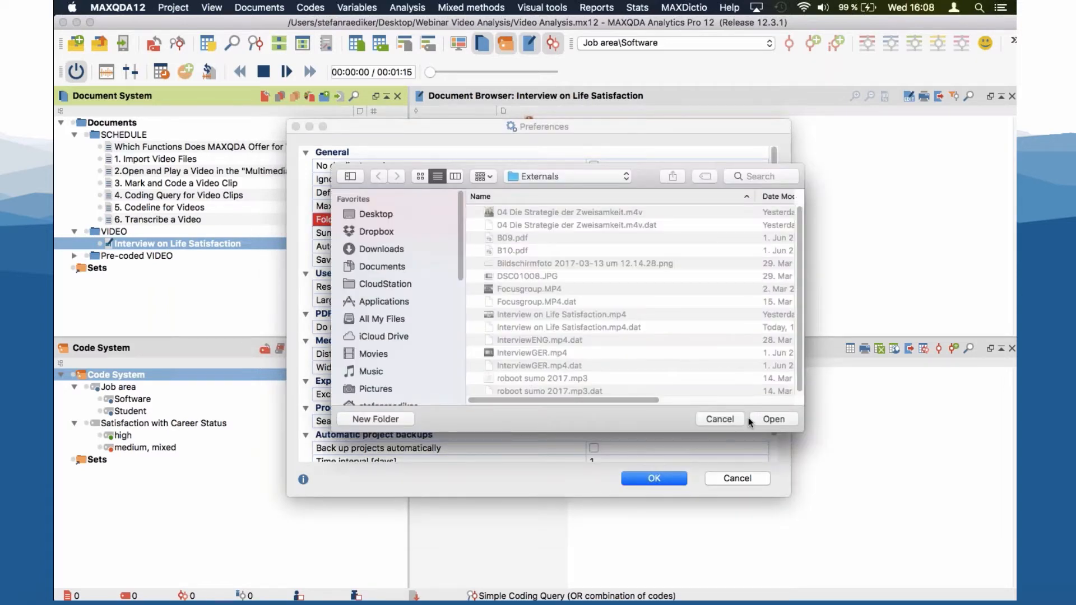
pyautogui.click(726, 420)
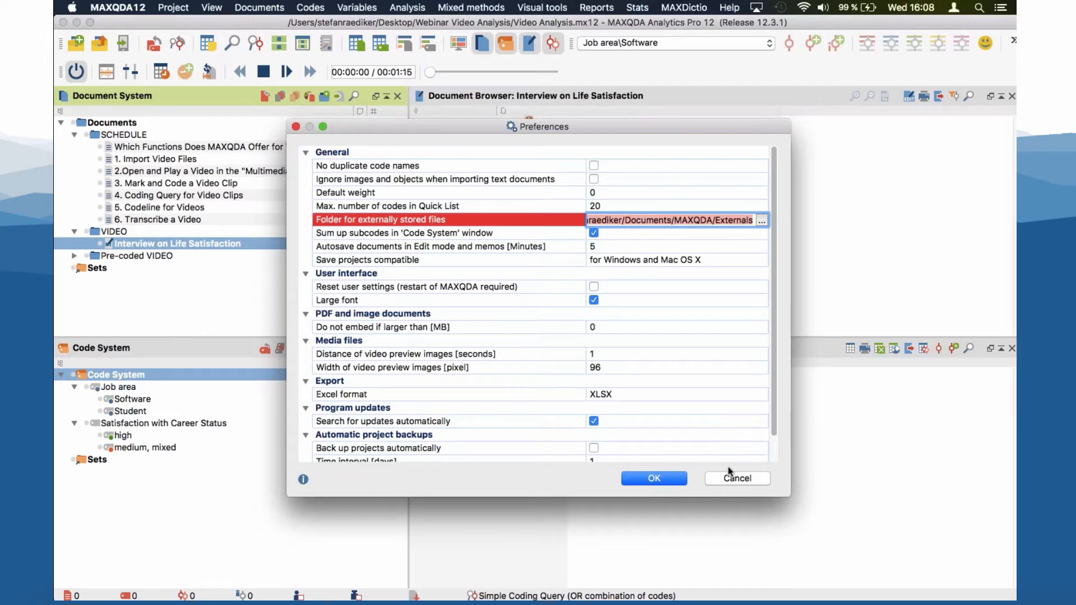
pyautogui.click(736, 479)
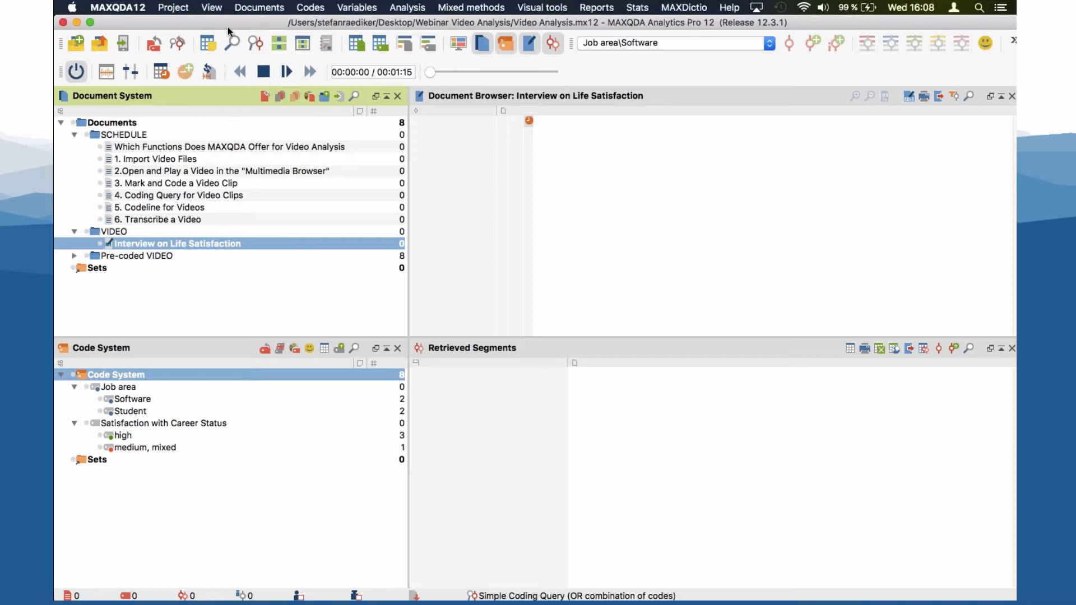
# Hide the Media player toolbar and show it again.
pyautogui.click(212, 8)
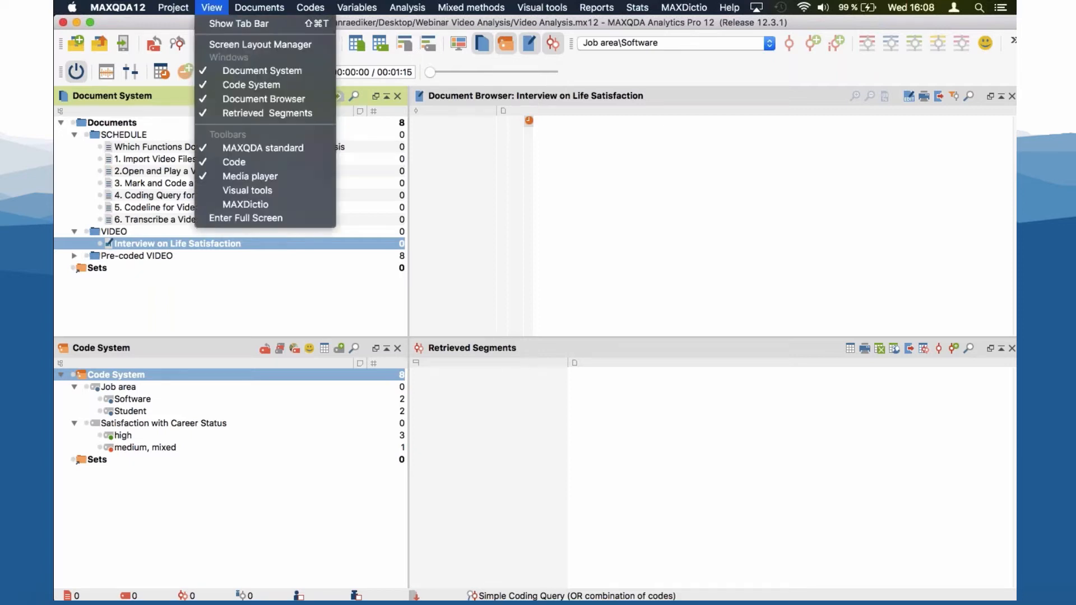
pyautogui.click(267, 179)
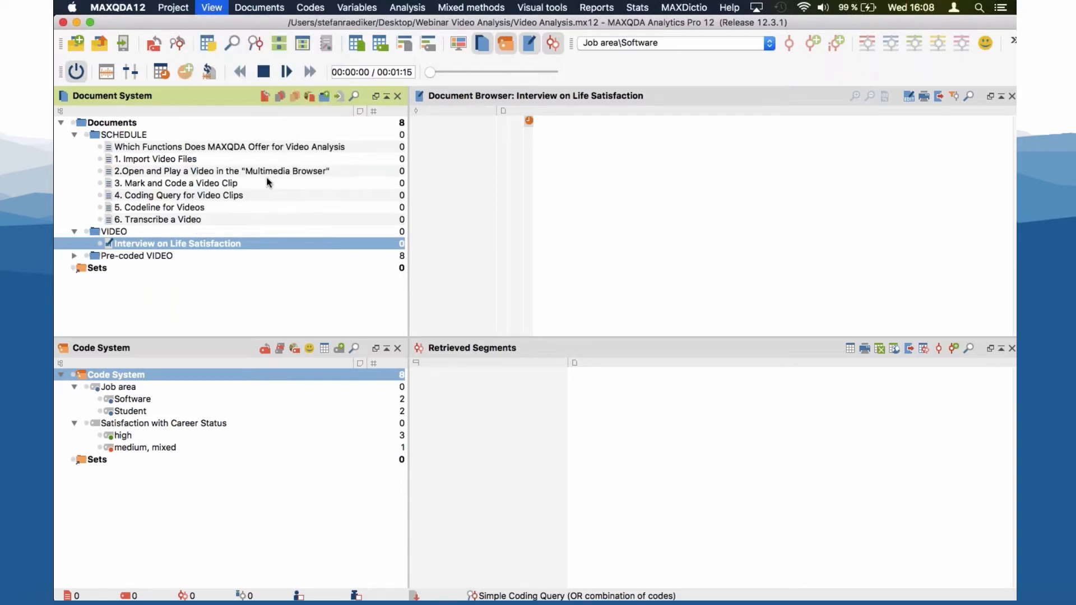
pyautogui.click(216, 12)
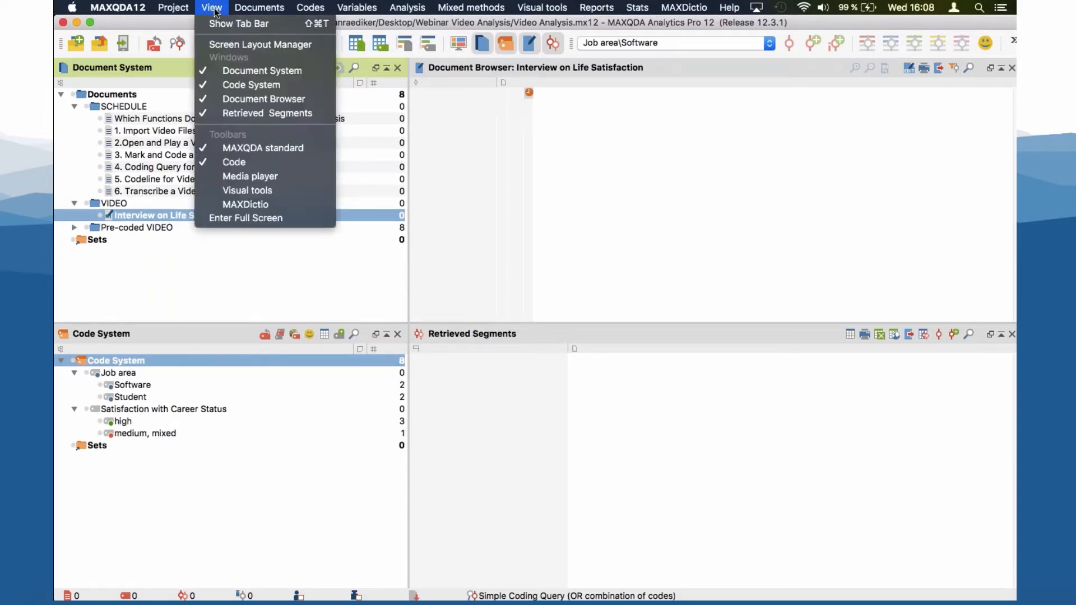
pyautogui.click(257, 176)
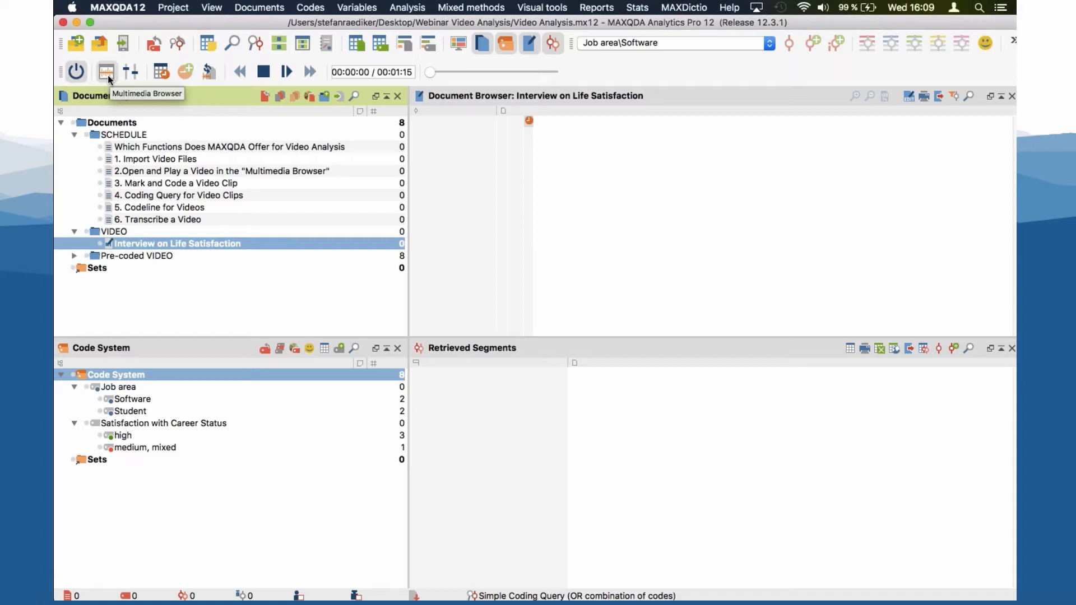
# Open the interview video in the Multimedia Browser and play about its first five seconds.
pyautogui.click(106, 73)
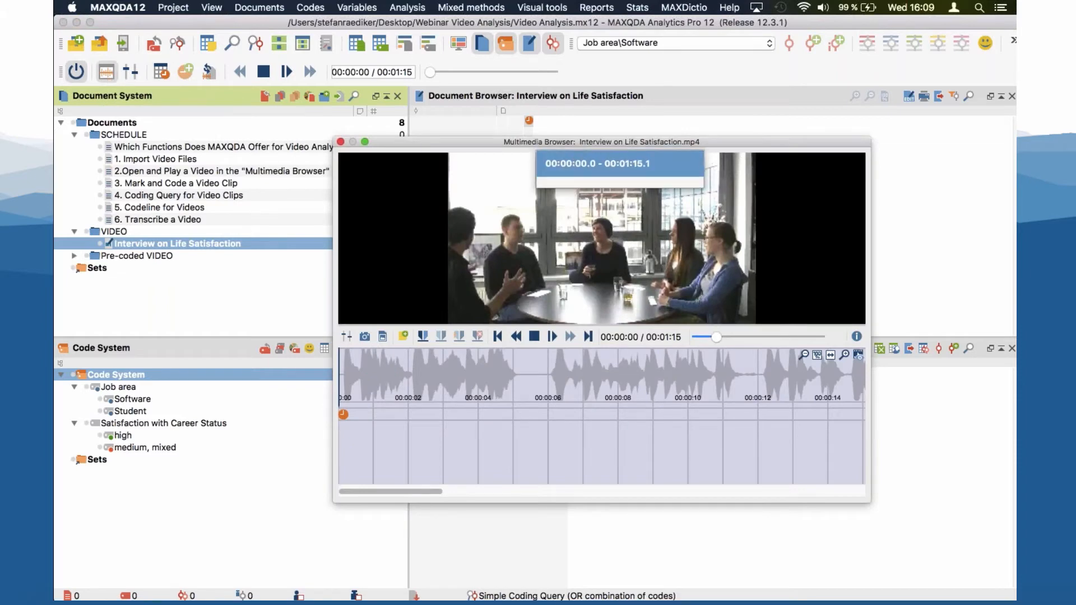
pyautogui.moveTo(532, 142); pyautogui.dragTo(567, 170)
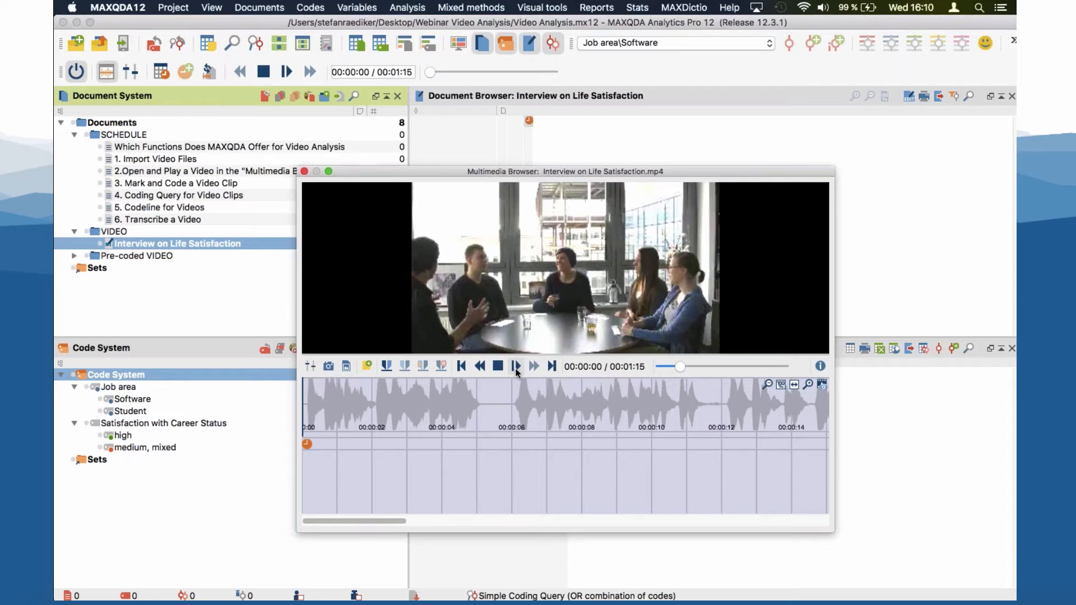
pyautogui.click(516, 367)
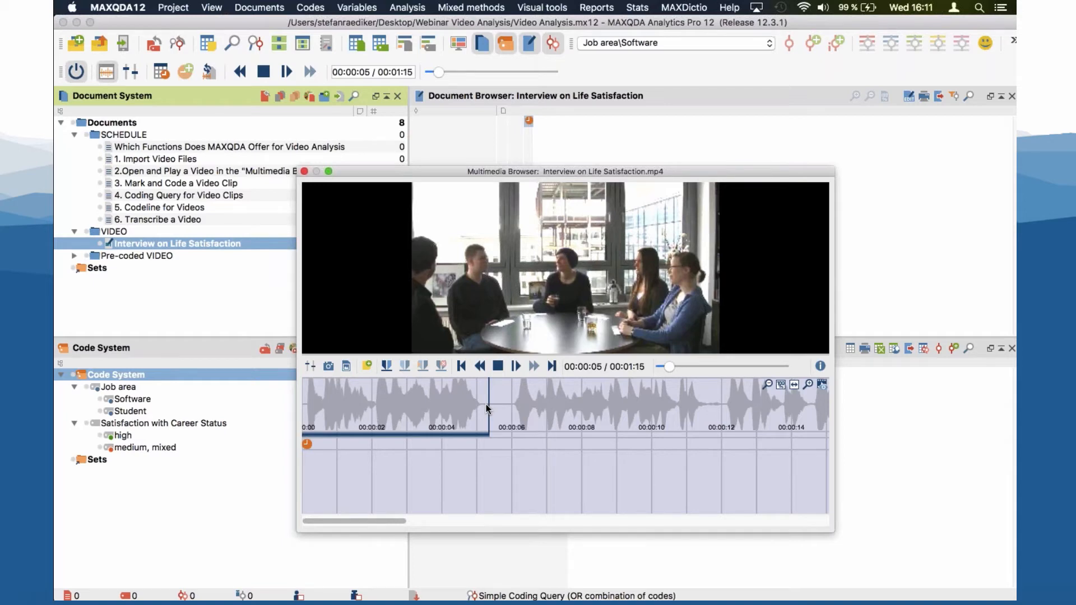
# Jump to different moments of the video along the waveform and the time slider, ending at about 10 seconds.
pyautogui.moveTo(486, 405)
pyautogui.mouseDown()
pyautogui.moveTo(510, 408)
pyautogui.moveTo(487, 406)
pyautogui.mouseUp()
pyautogui.click(442, 367)
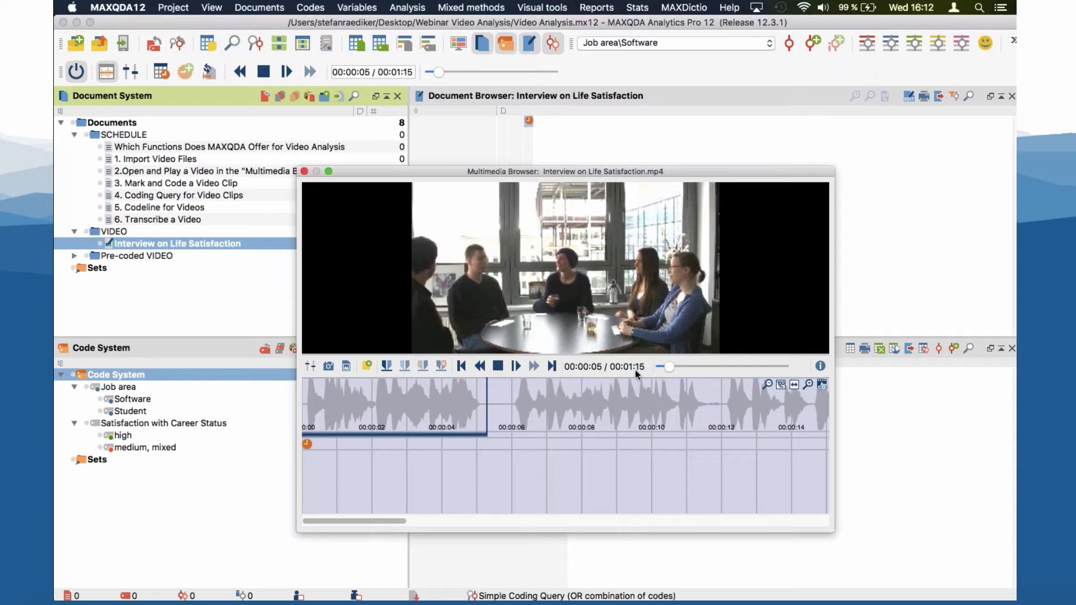
pyautogui.click(704, 410)
pyautogui.click(574, 405)
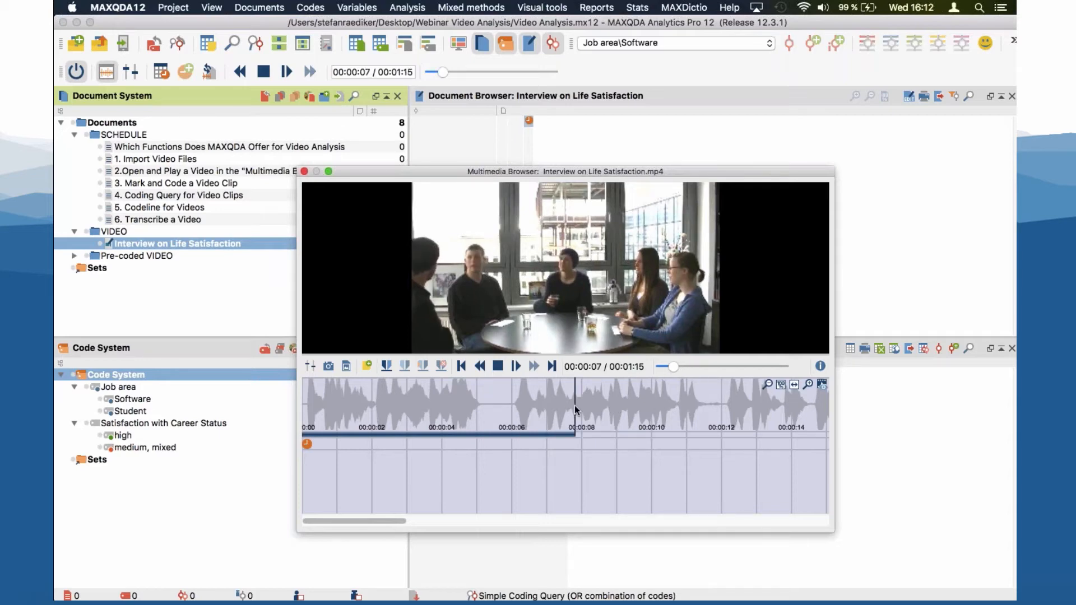
pyautogui.click(702, 408)
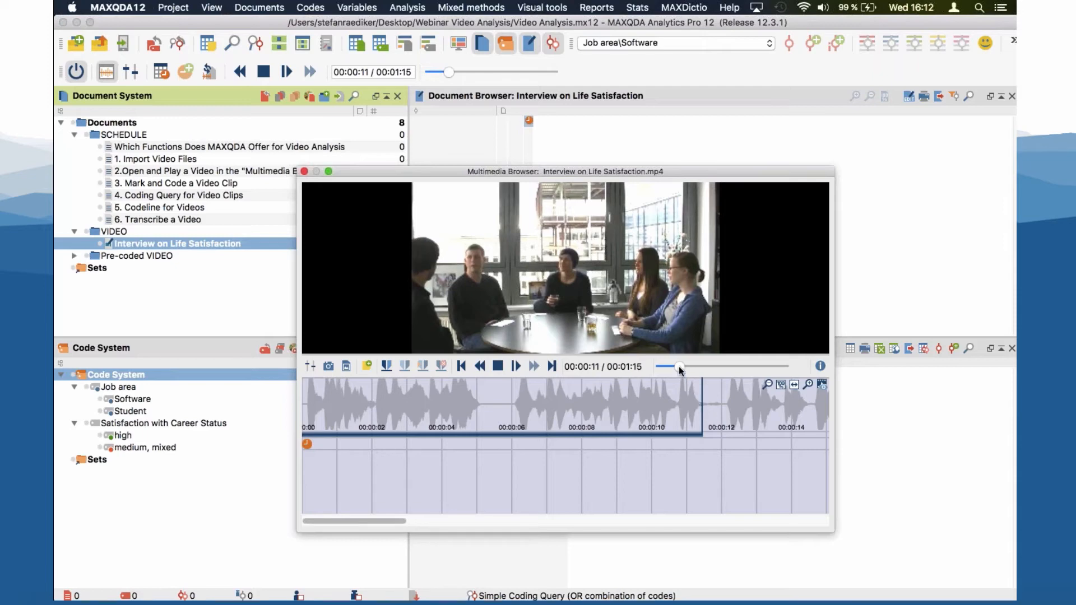
pyautogui.moveTo(679, 366)
pyautogui.mouseDown()
pyautogui.moveTo(784, 369)
pyautogui.moveTo(678, 368)
pyautogui.mouseUp()
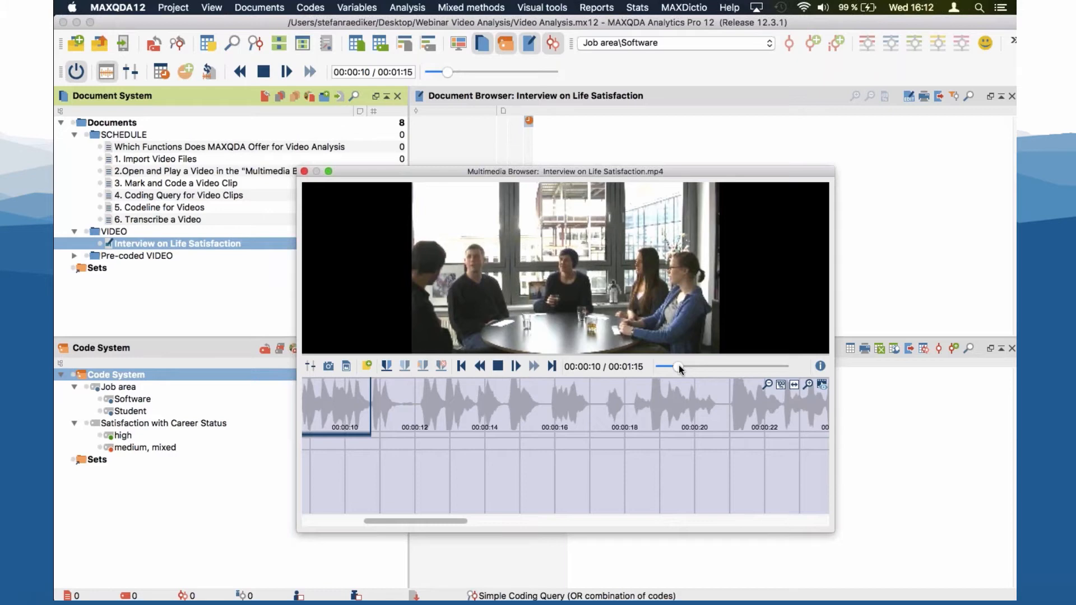
# Create preview images for the video and hide them again above the waveform.
pyautogui.click(822, 385)
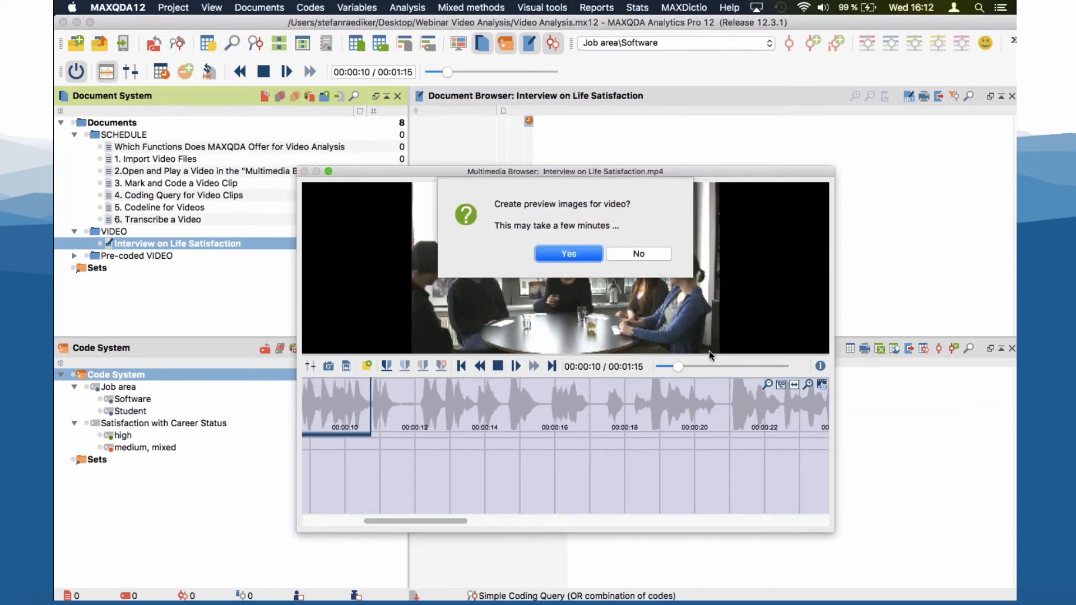
pyautogui.click(569, 254)
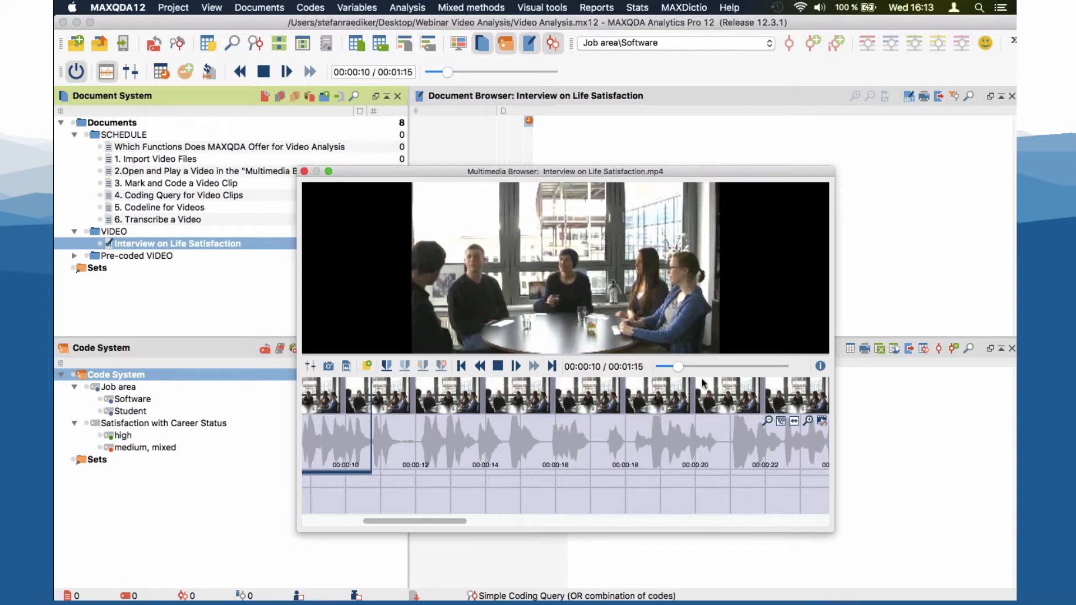
pyautogui.click(823, 423)
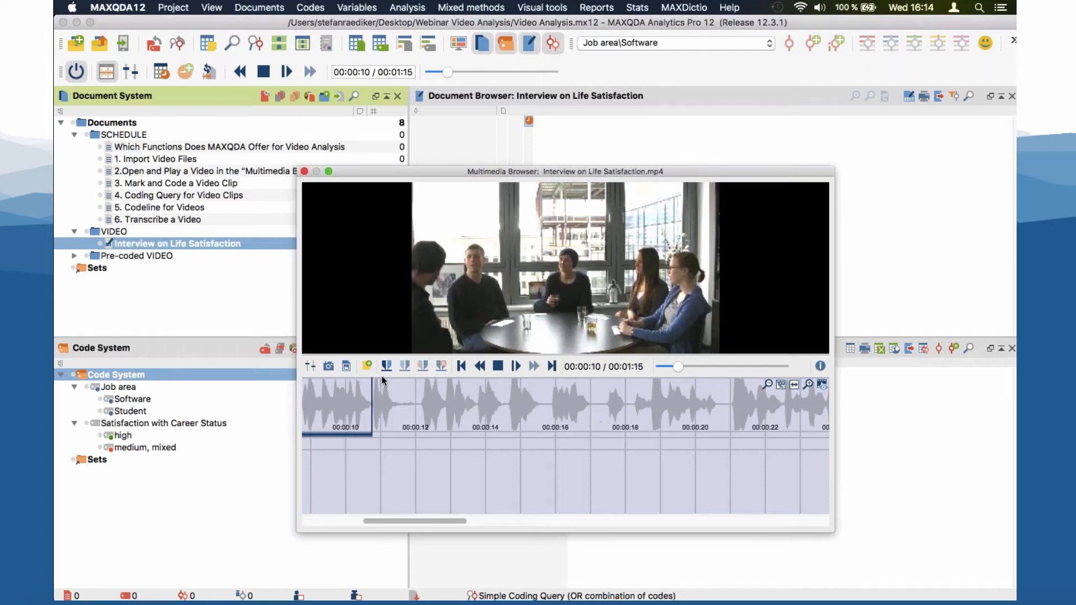
# Move the Multimedia Browser off the document list and select the schedule entry "3. Mark and Code a Video Clip".
pyautogui.click(193, 180)
pyautogui.click(192, 174)
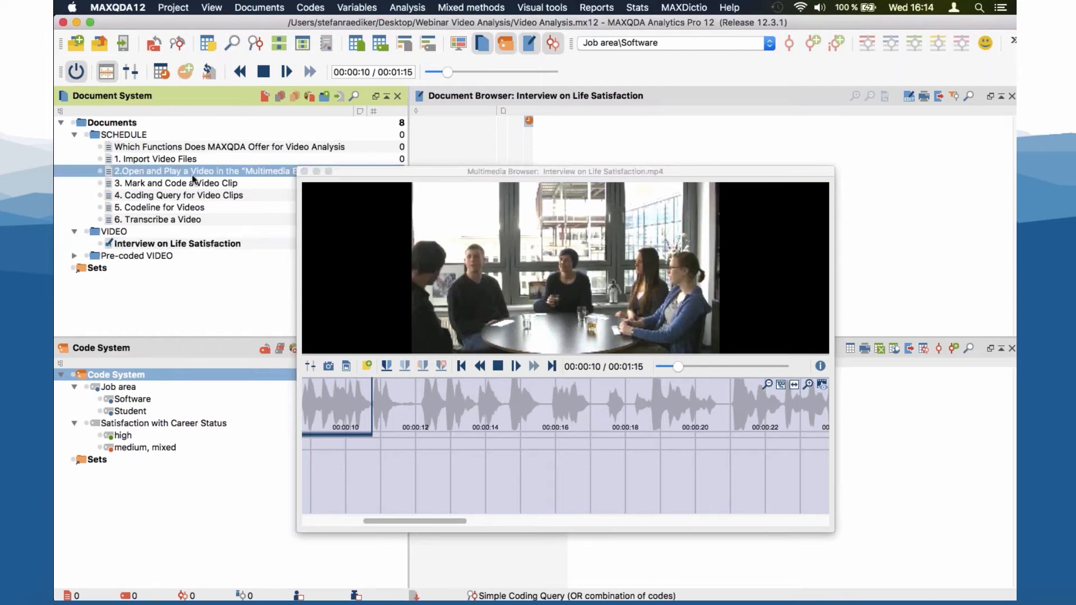
pyautogui.moveTo(371, 172); pyautogui.dragTo(443, 180)
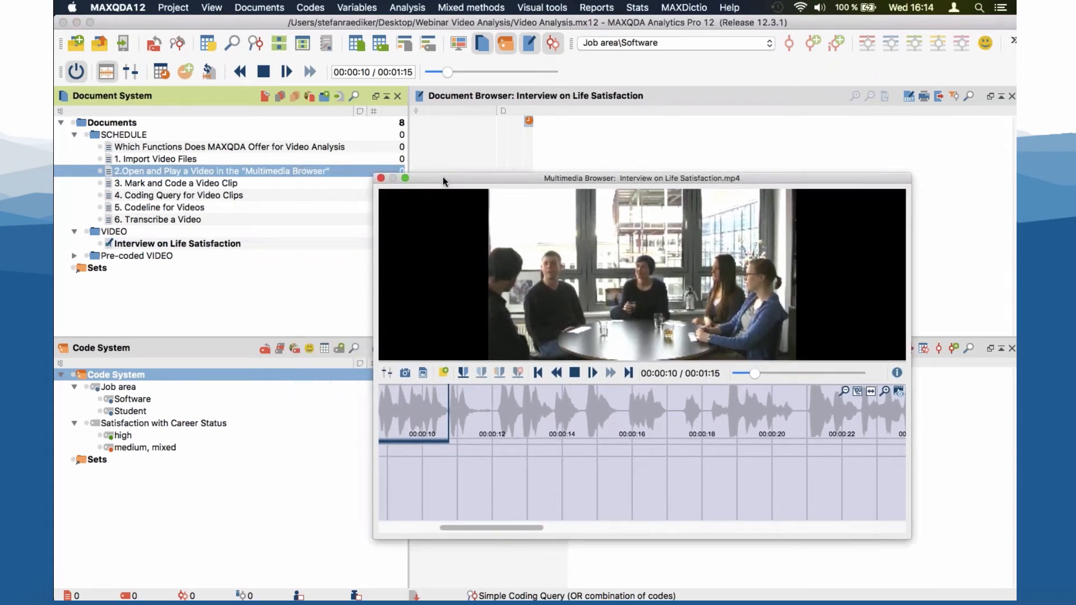
pyautogui.click(192, 186)
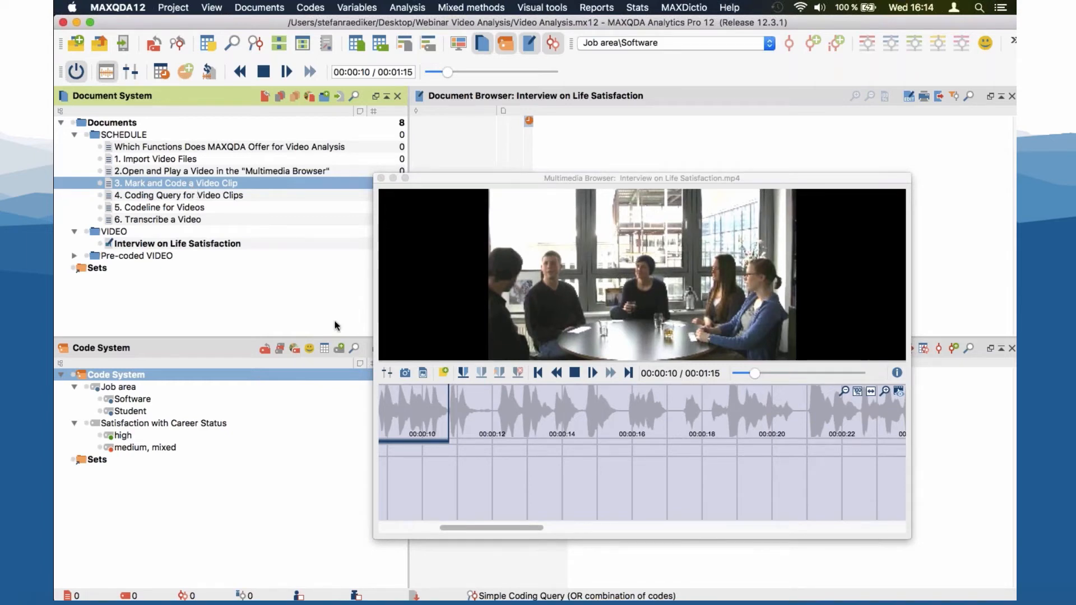
# Play the interview video from its beginning and set the clip start at about 6 seconds.
pyautogui.click(577, 374)
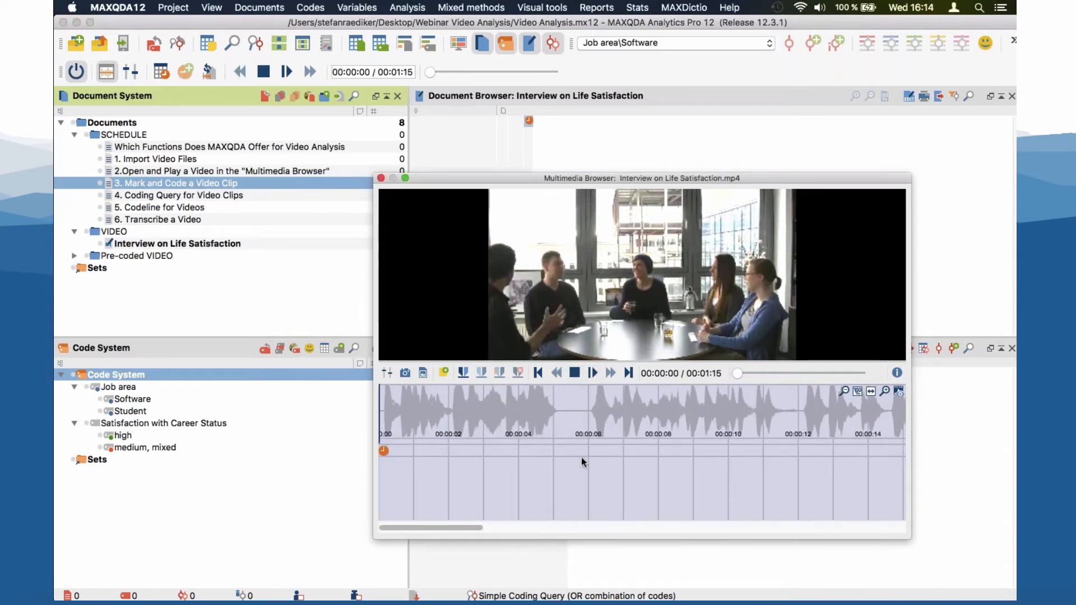
pyautogui.click(593, 376)
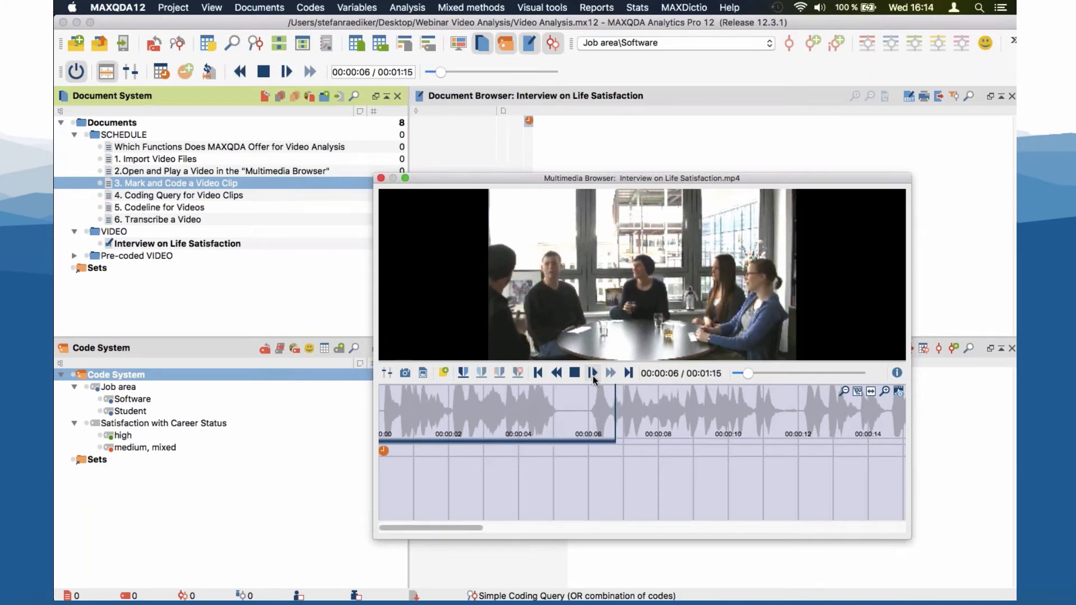
pyautogui.click(588, 408)
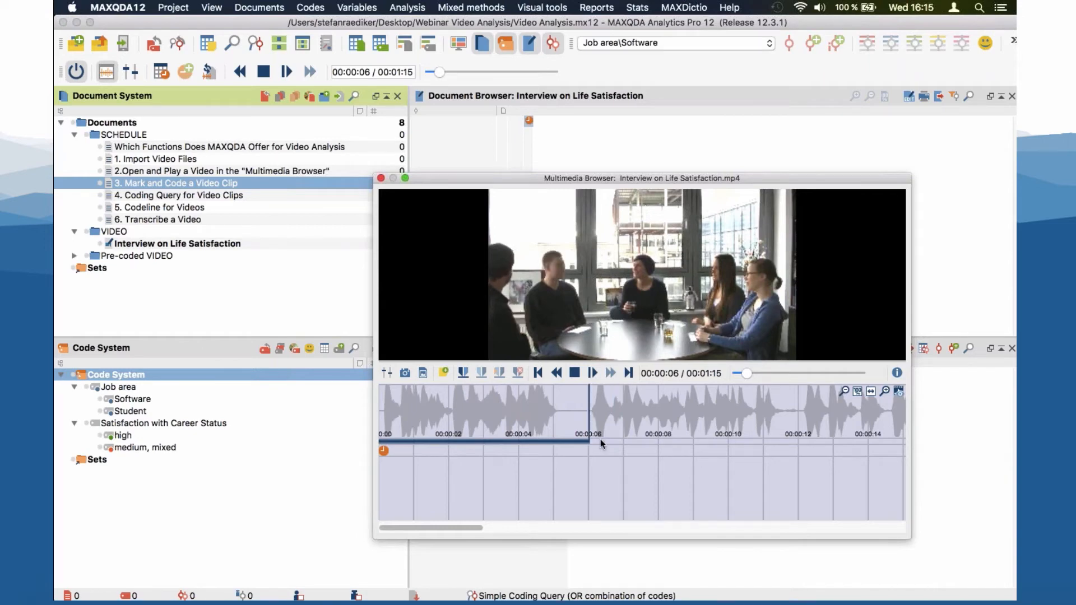
pyautogui.click(467, 375)
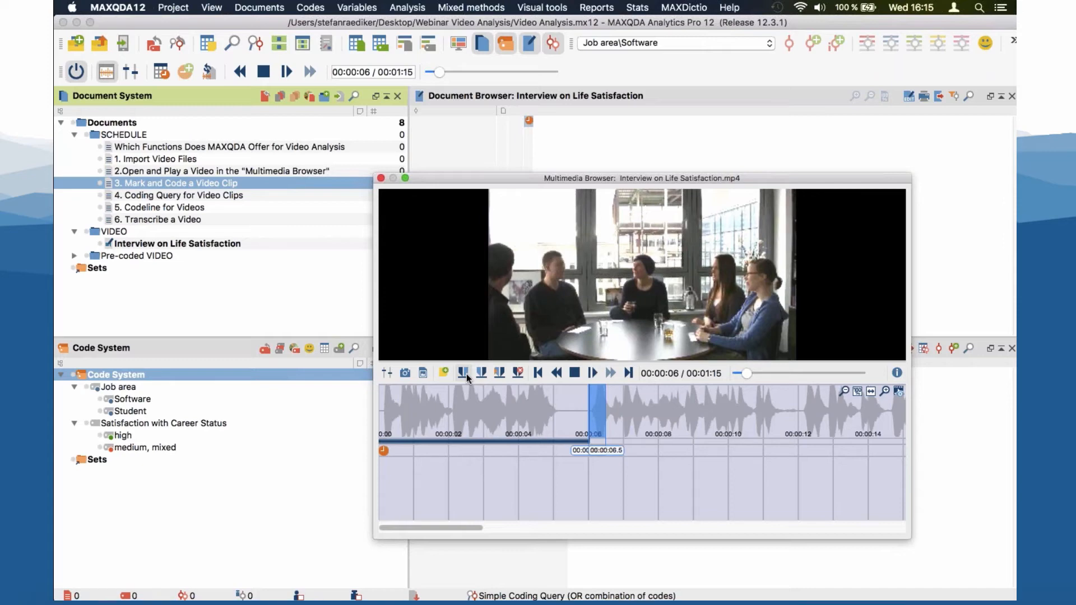
# Play the interview video further, set the clip end, and adjust it to about 17.2 seconds on the waveform.
pyautogui.click(594, 373)
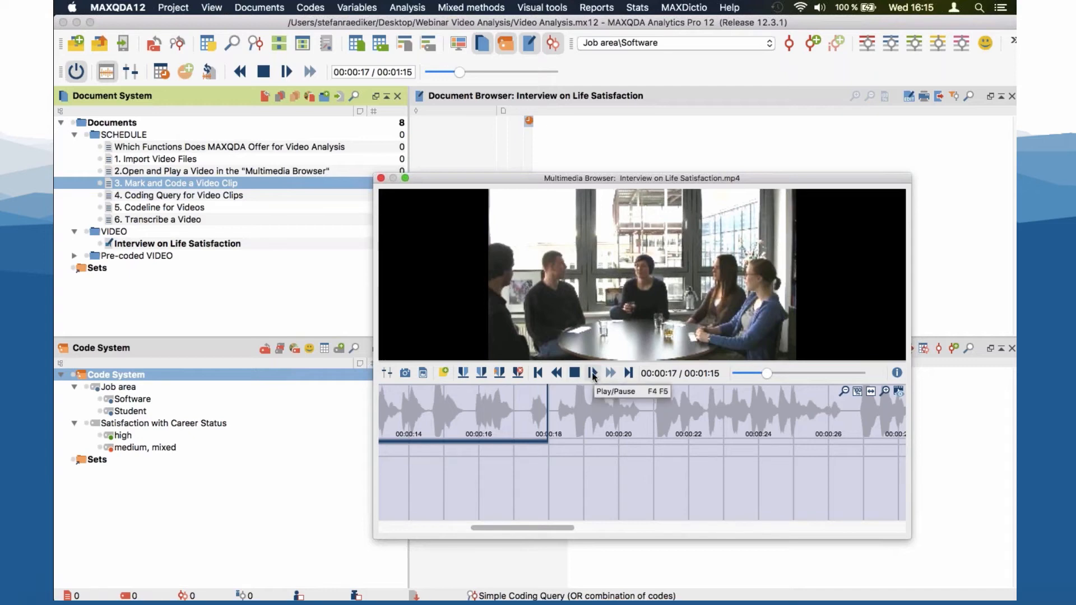
pyautogui.click(481, 374)
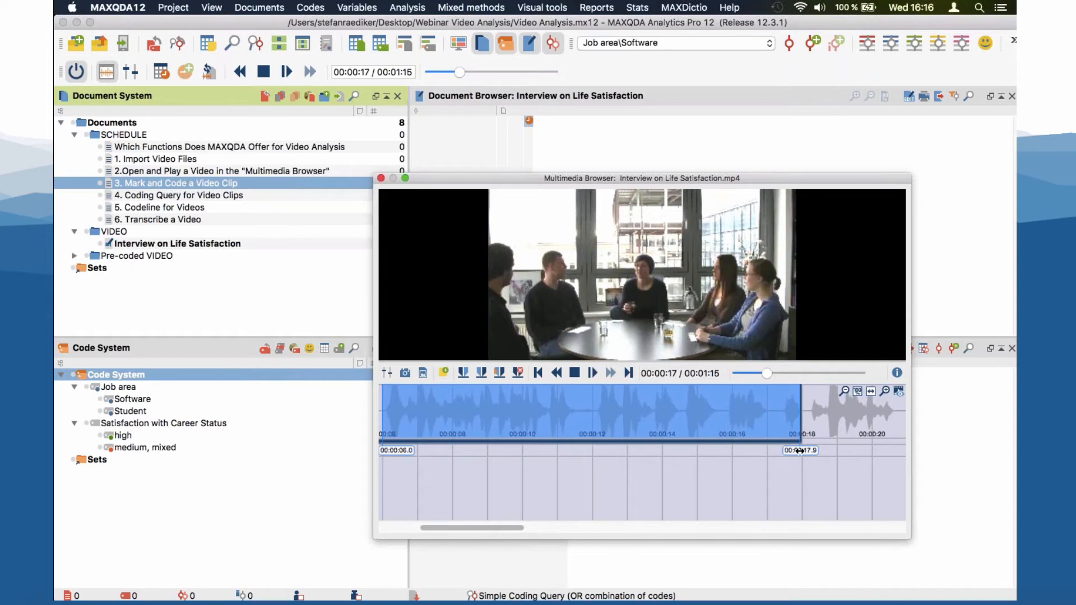
pyautogui.moveTo(800, 451)
pyautogui.mouseDown()
pyautogui.moveTo(756, 450)
pyautogui.moveTo(802, 449)
pyautogui.moveTo(774, 451)
pyautogui.mouseUp()
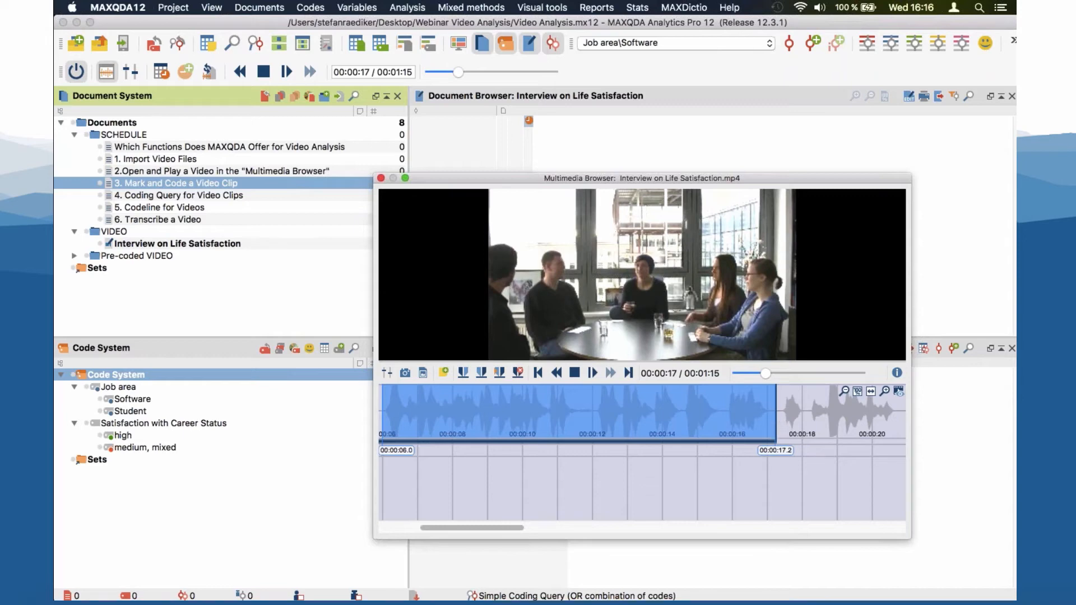
pyautogui.moveTo(776, 412); pyautogui.dragTo(774, 412)
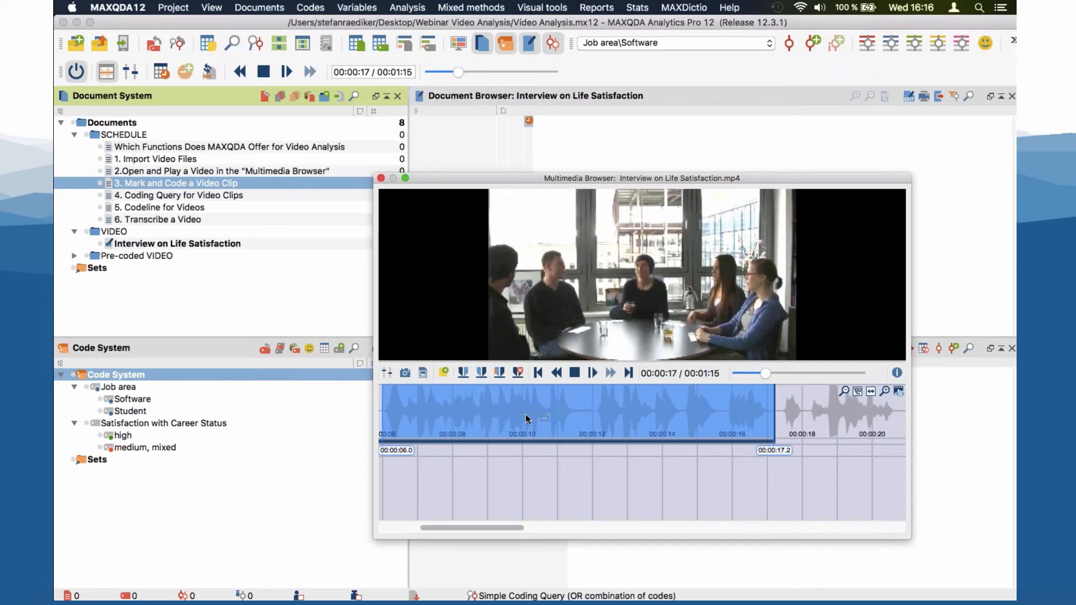
# Code the marked video clip with the codes "Software" and "high", and clear the clip selection.
pyautogui.moveTo(526, 415); pyautogui.dragTo(210, 399)
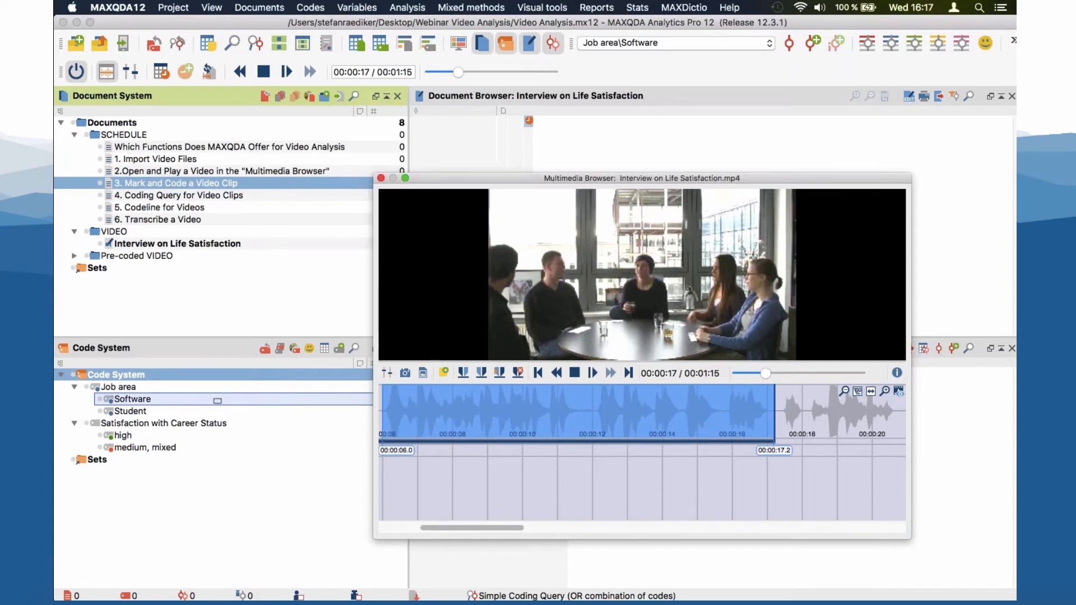
pyautogui.moveTo(211, 399); pyautogui.dragTo(209, 399)
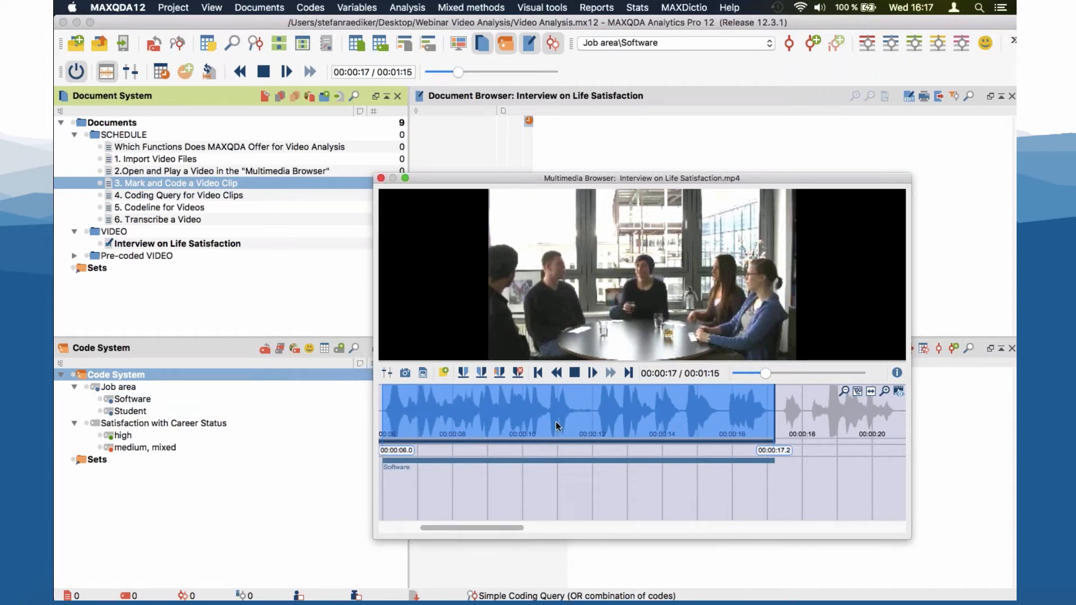
pyautogui.moveTo(556, 422); pyautogui.dragTo(233, 432)
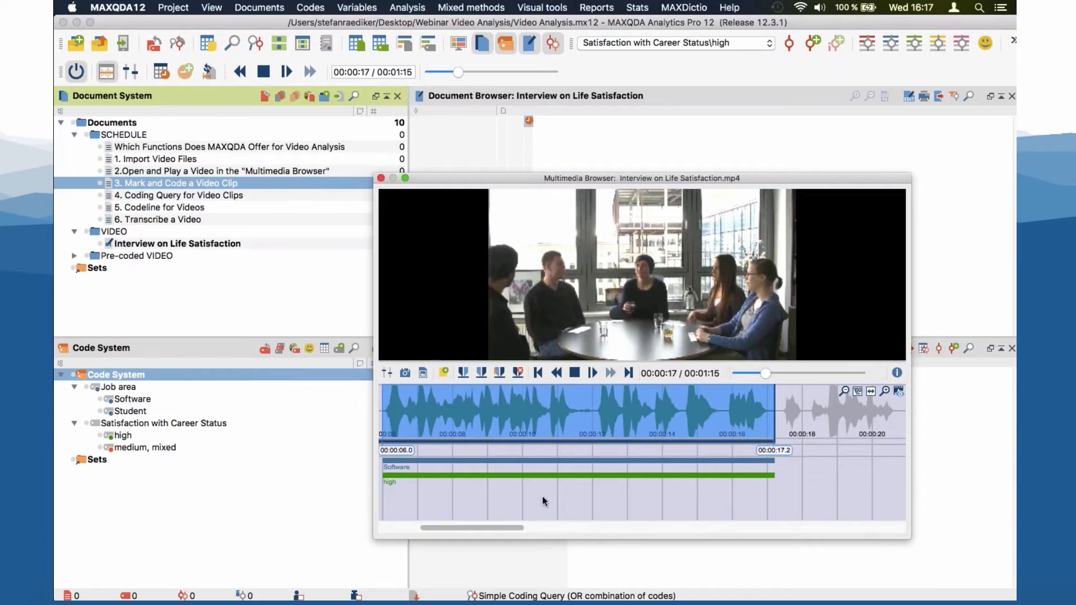
pyautogui.click(799, 424)
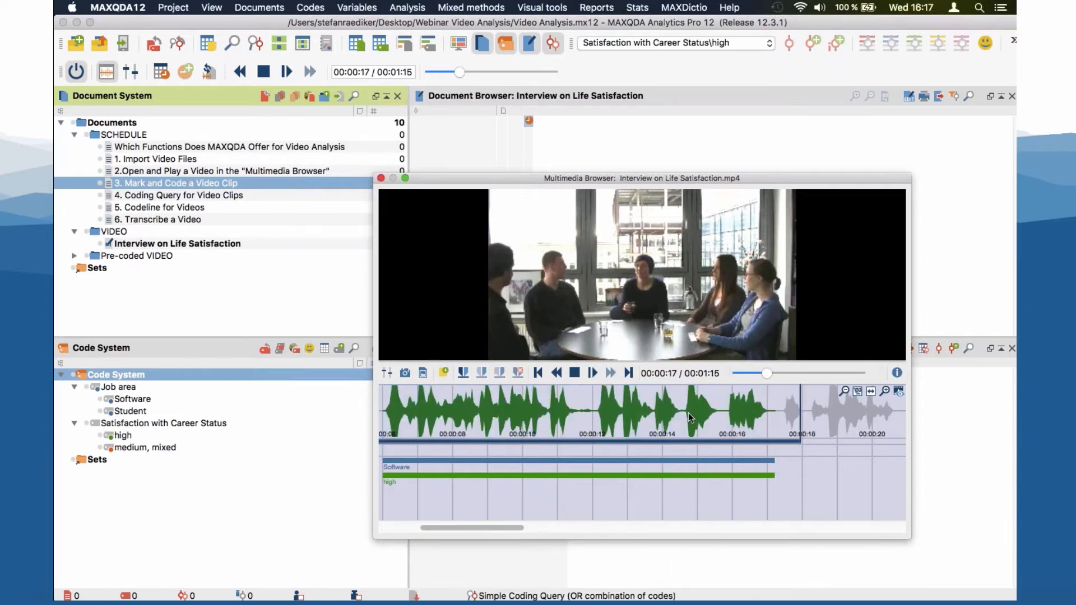
# Add the comment "my comment" to the "Software" coding of the video clip.
pyautogui.moveTo(590, 496)
pyautogui.moveTo(433, 461)
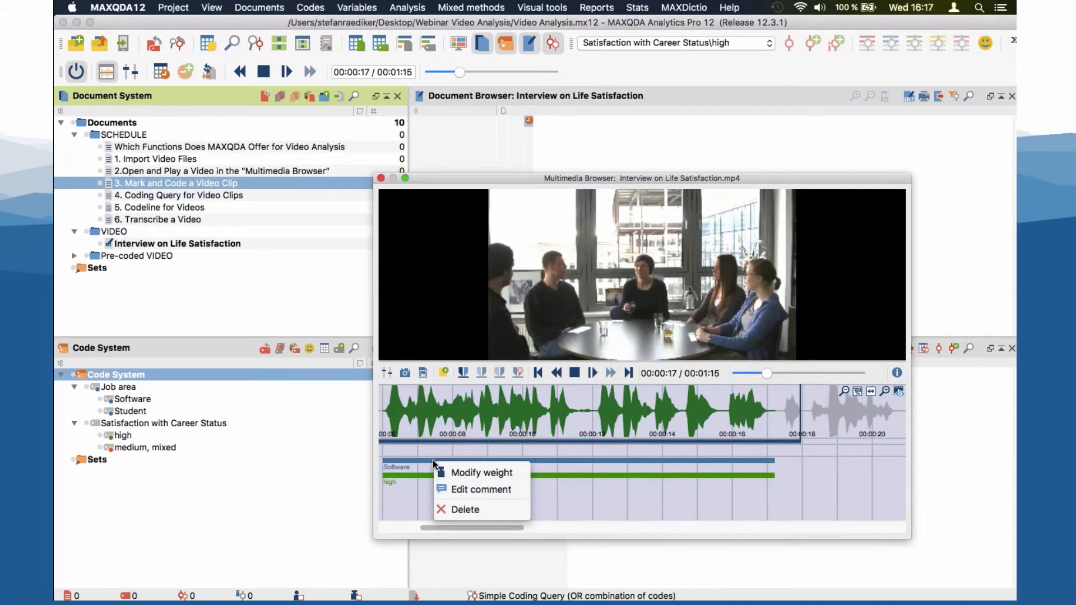
pyautogui.click(508, 490)
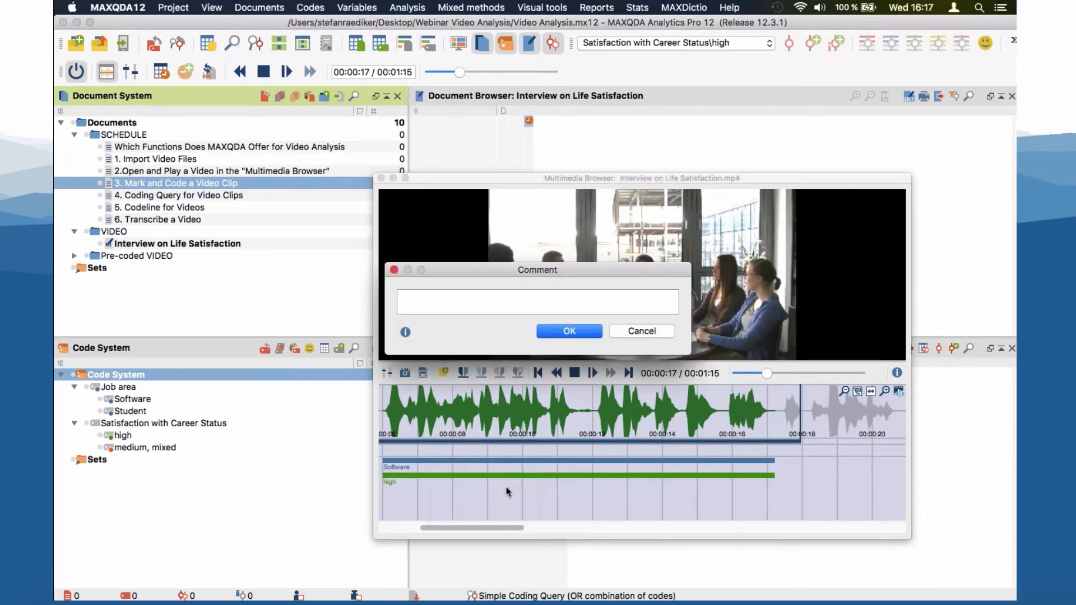
pyautogui.write('my comment')
pyautogui.click(572, 333)
pyautogui.moveTo(388, 464)
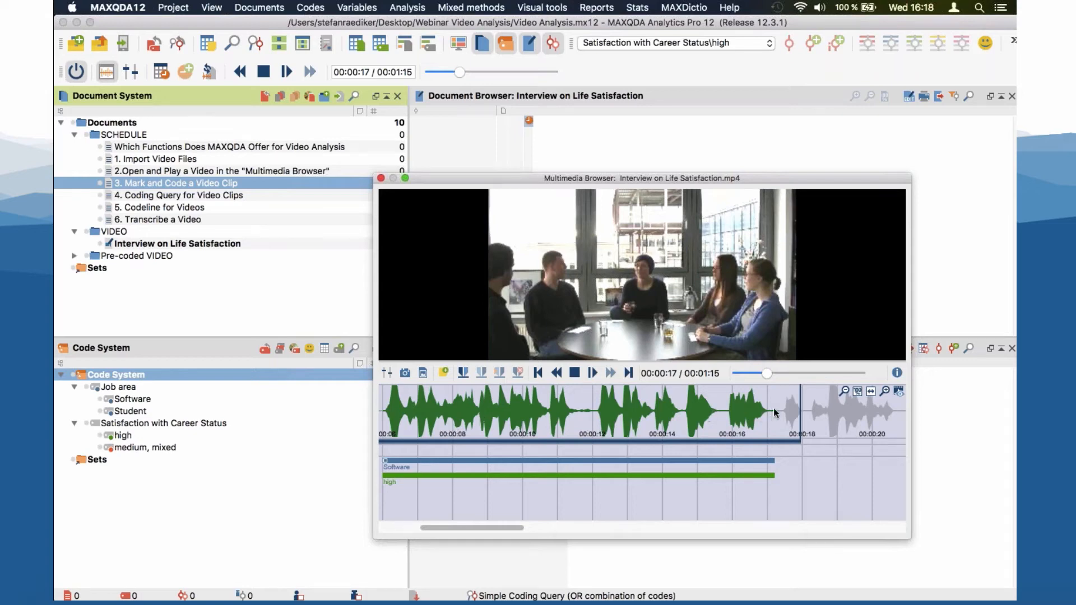
# Attach a memo with the text "my memo" at about 15 seconds of the video and shift it slightly earlier.
pyautogui.click(776, 409)
pyautogui.click(719, 411)
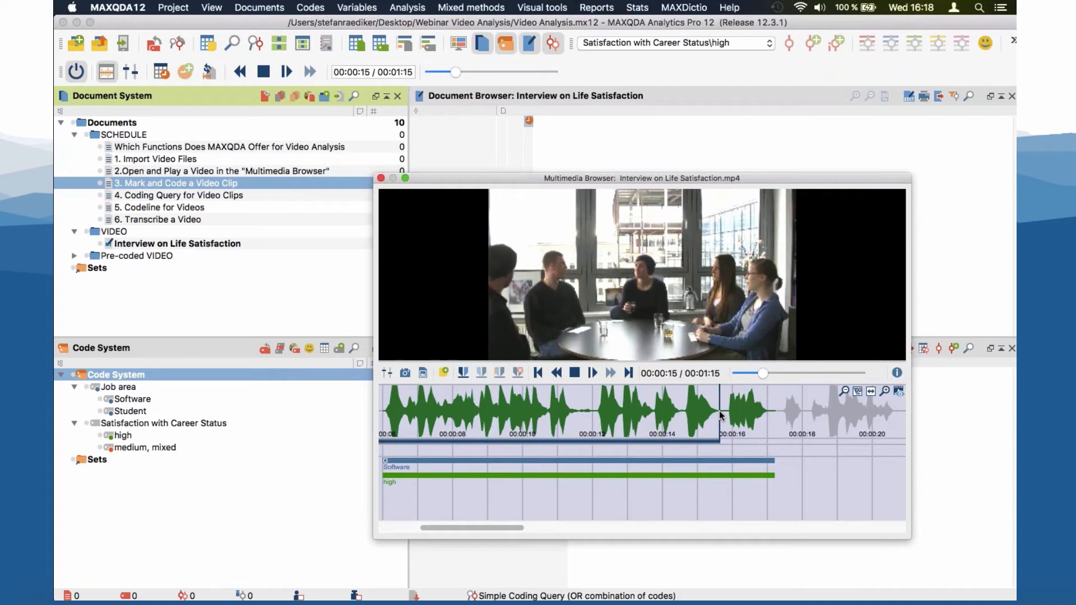
pyautogui.click(444, 373)
pyautogui.click(445, 373)
pyautogui.write('my memo')
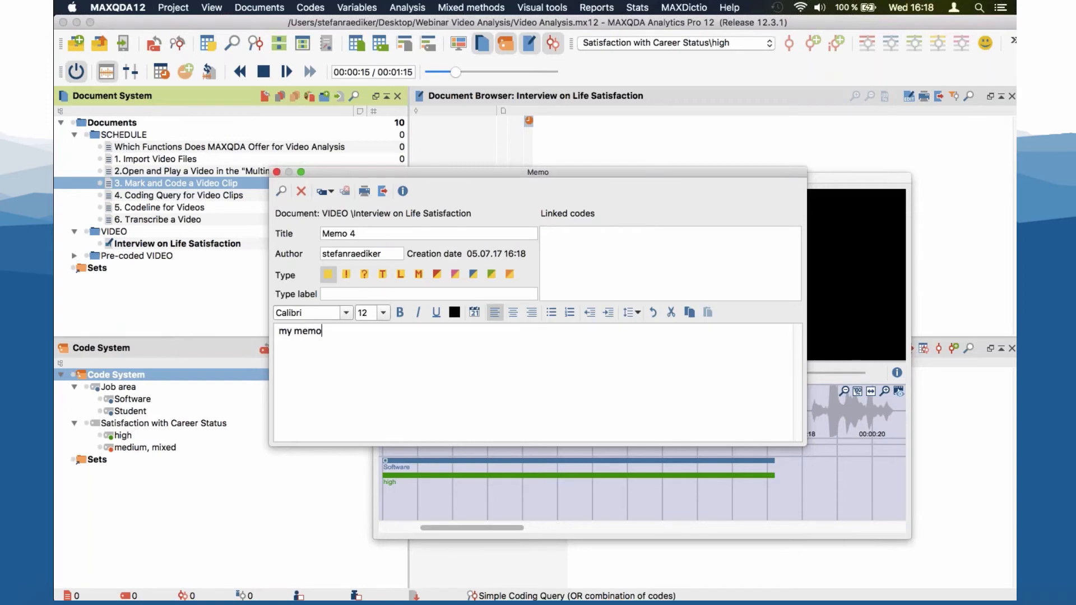
pyautogui.click(276, 171)
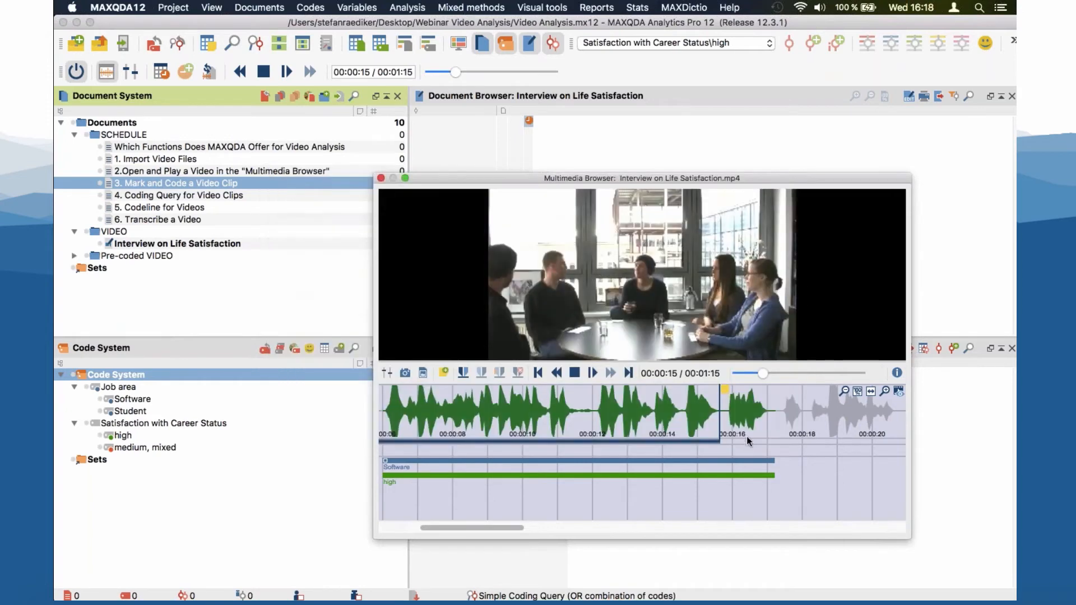
pyautogui.moveTo(728, 396)
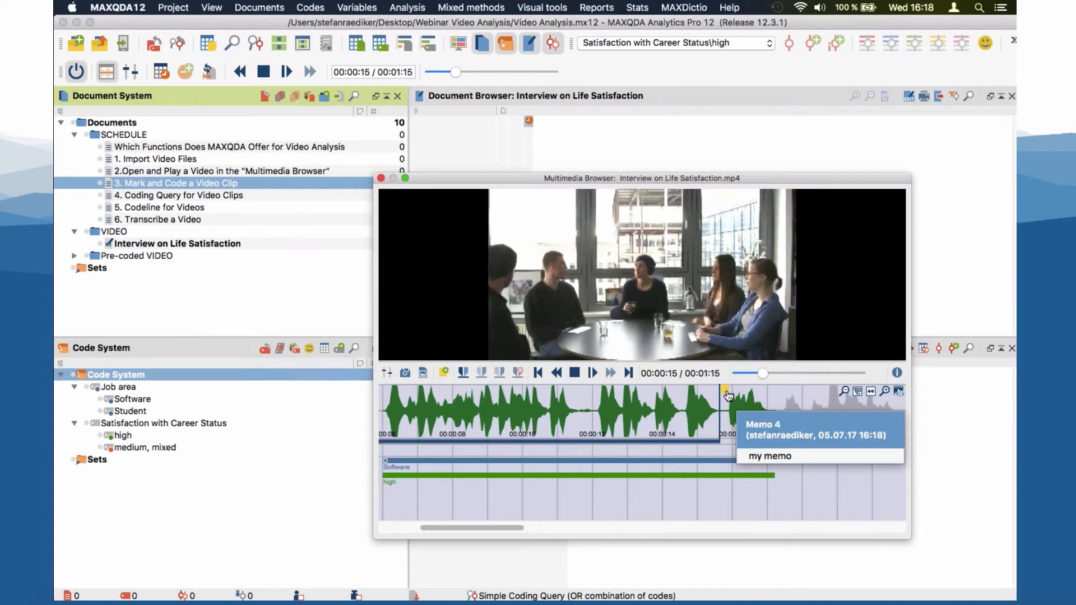
pyautogui.moveTo(728, 396)
pyautogui.mouseDown()
pyautogui.moveTo(673, 397)
pyautogui.moveTo(726, 400)
pyautogui.mouseUp()
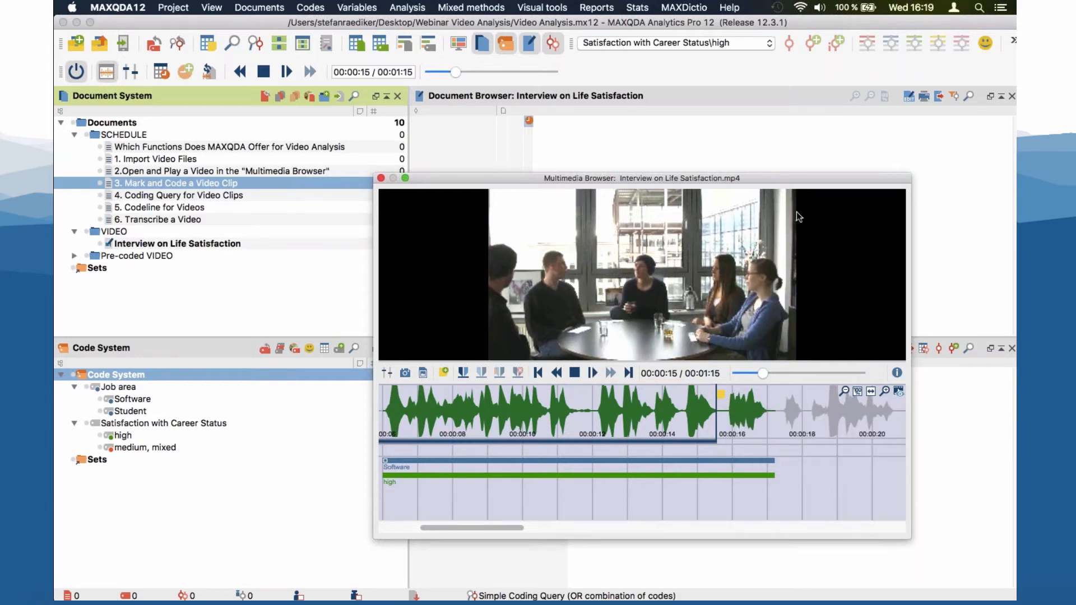
# Insert the current video frame into the project as an image document and move the Multimedia Browser to view it.
pyautogui.click(423, 374)
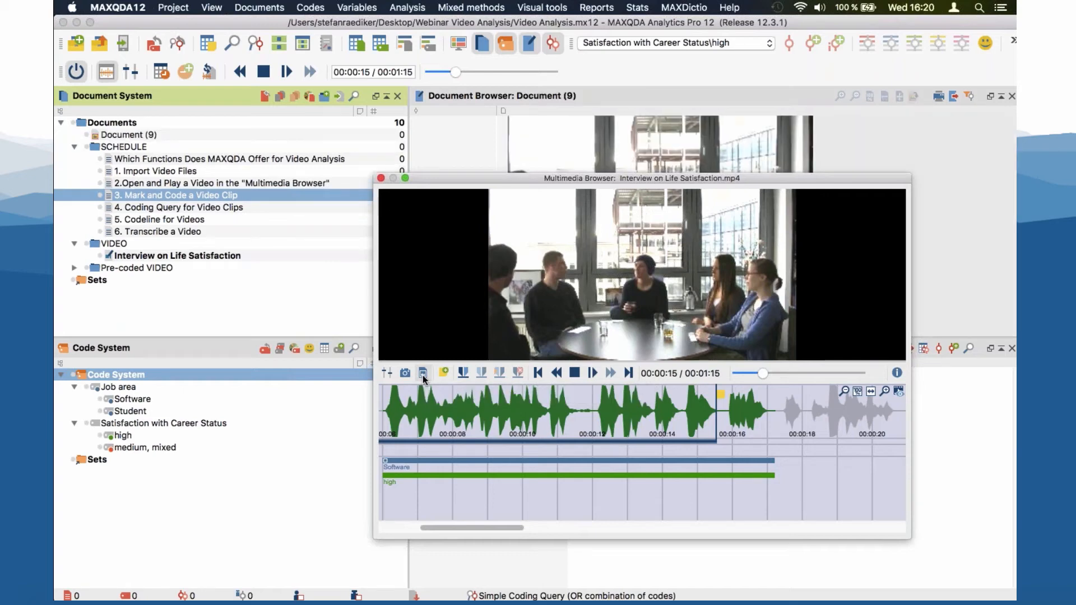
pyautogui.moveTo(532, 180); pyautogui.dragTo(529, 308)
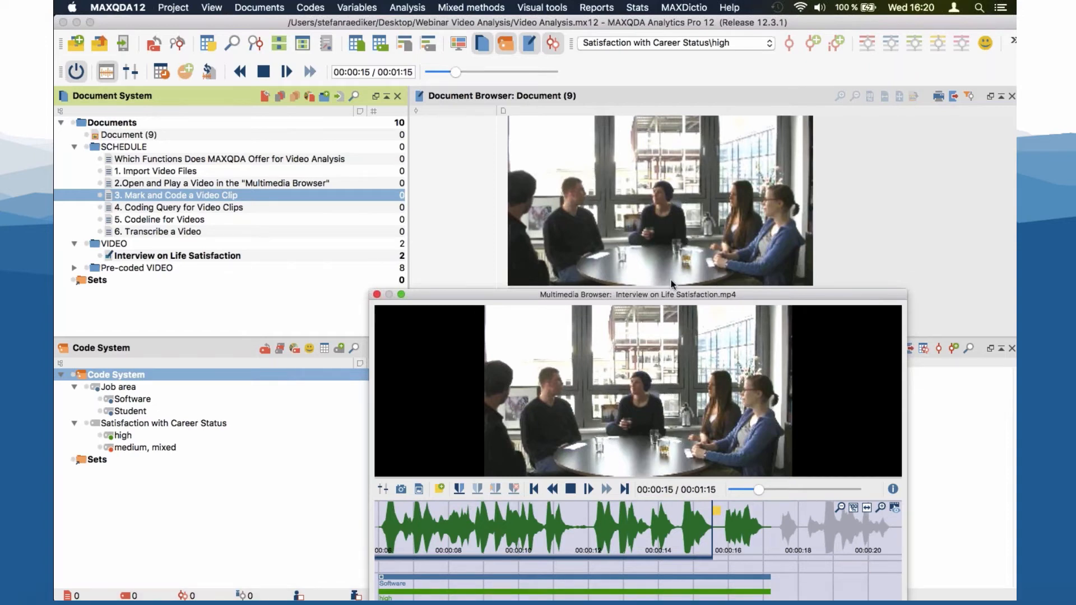
pyautogui.moveTo(671, 294); pyautogui.dragTo(627, 204)
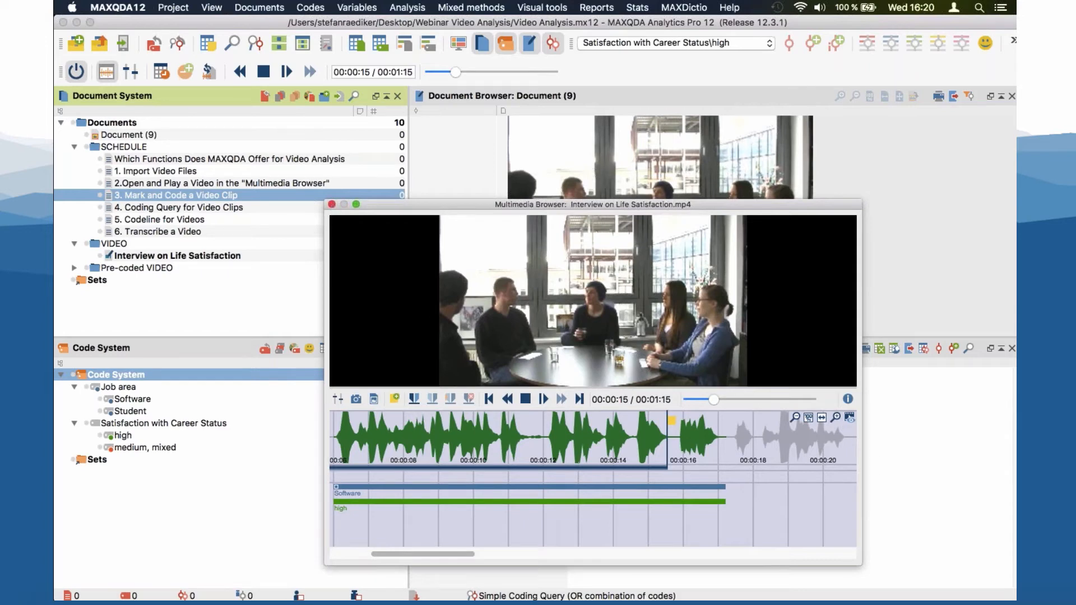
# Select the schedule entry "4. Coding Query for Video Clips" and close the Multimedia Browser.
pyautogui.click(274, 207)
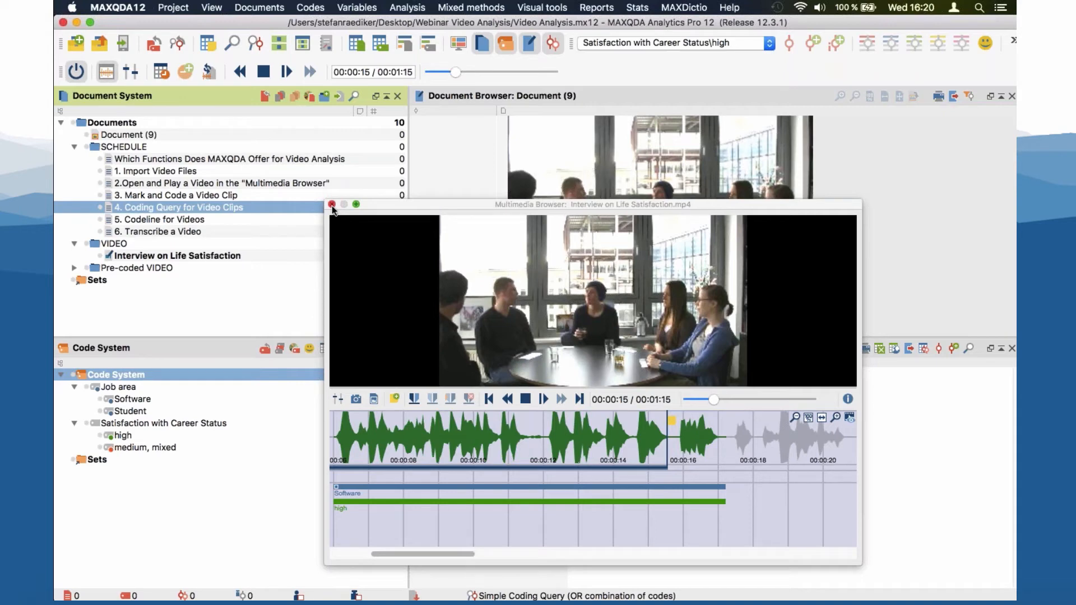
pyautogui.click(332, 205)
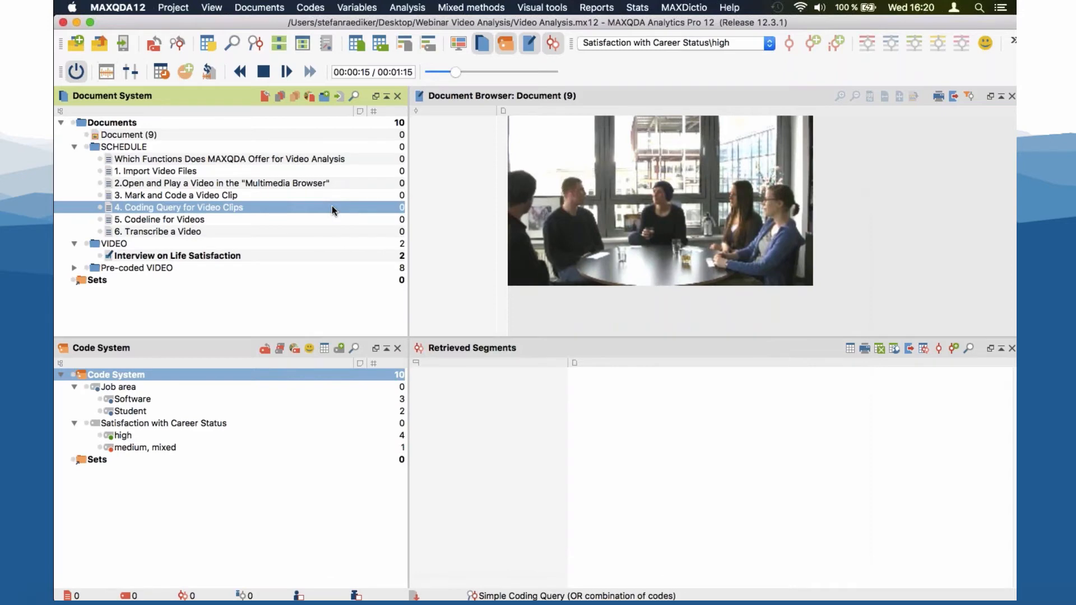
# Collapse the VIDEO group, expand "Pre-coded VIDEO" and activate its document "Interview on Life Satisfaction - pre-coded".
pyautogui.click(74, 243)
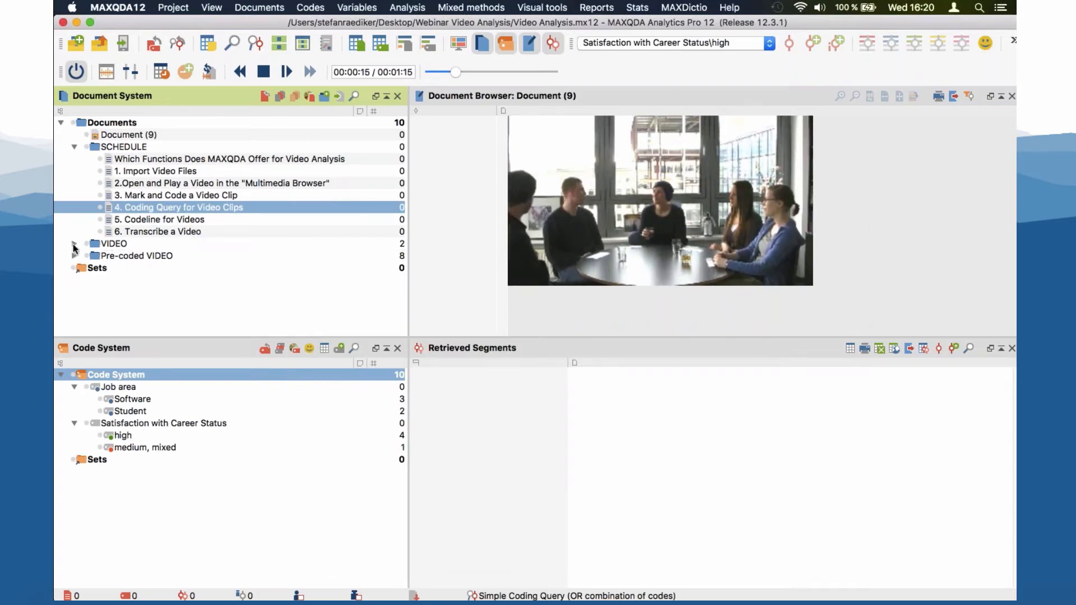
pyautogui.click(74, 255)
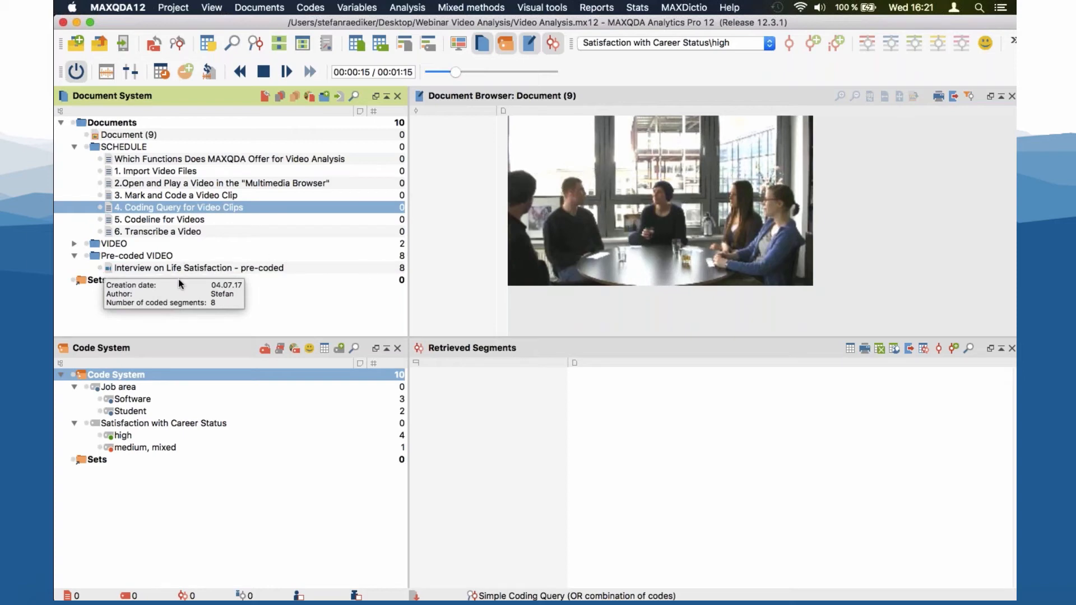
pyautogui.click(99, 267)
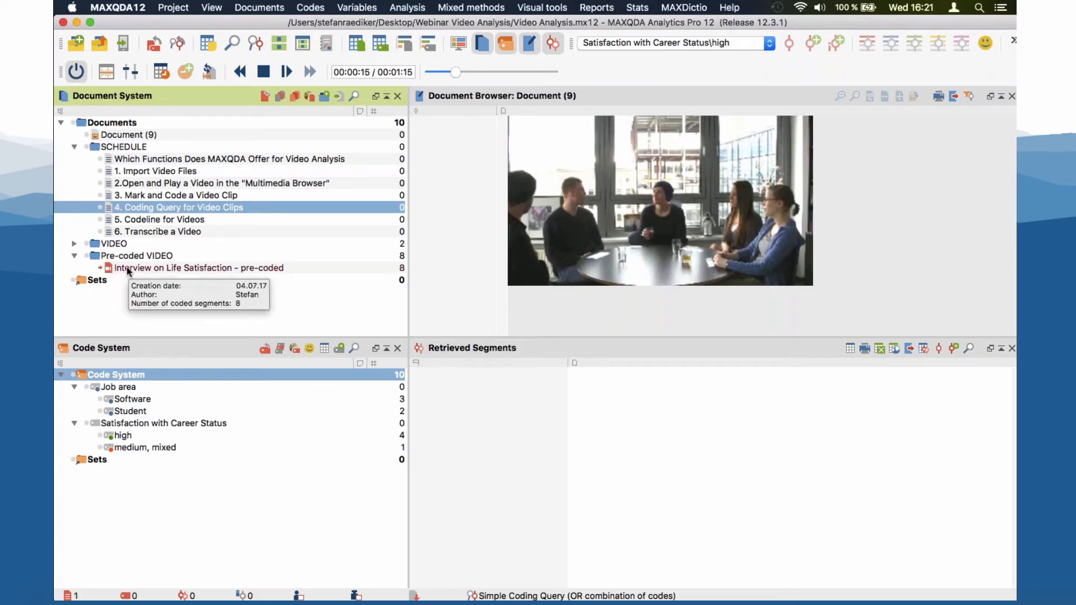
# Open the pre-coded interview video, view its codings from the start of the timeline, and close the Multimedia Browser.
pyautogui.doubleClick(127, 267)
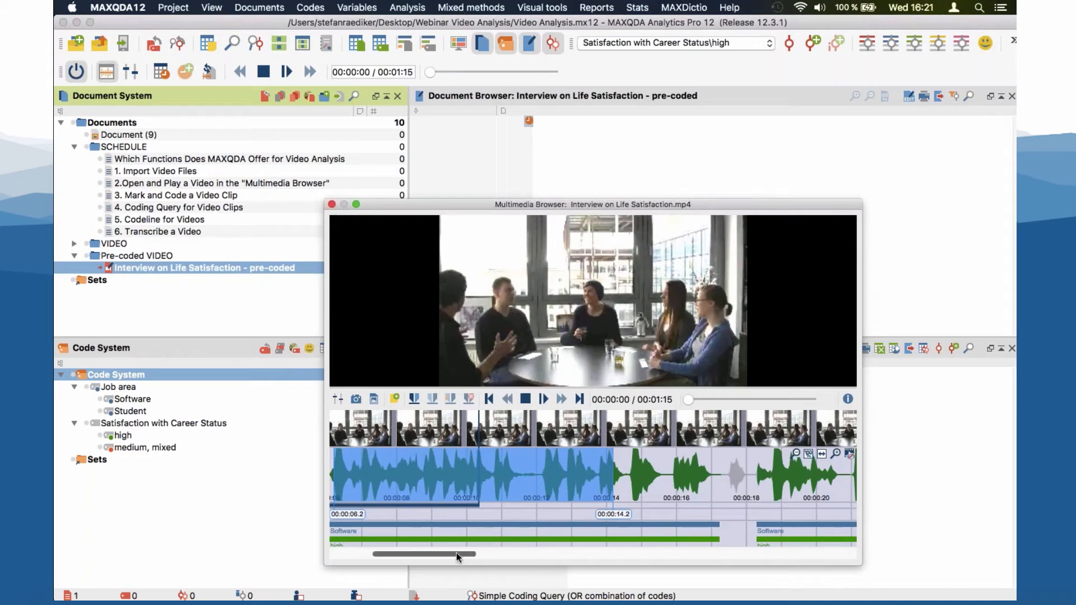
pyautogui.moveTo(466, 554); pyautogui.dragTo(385, 534)
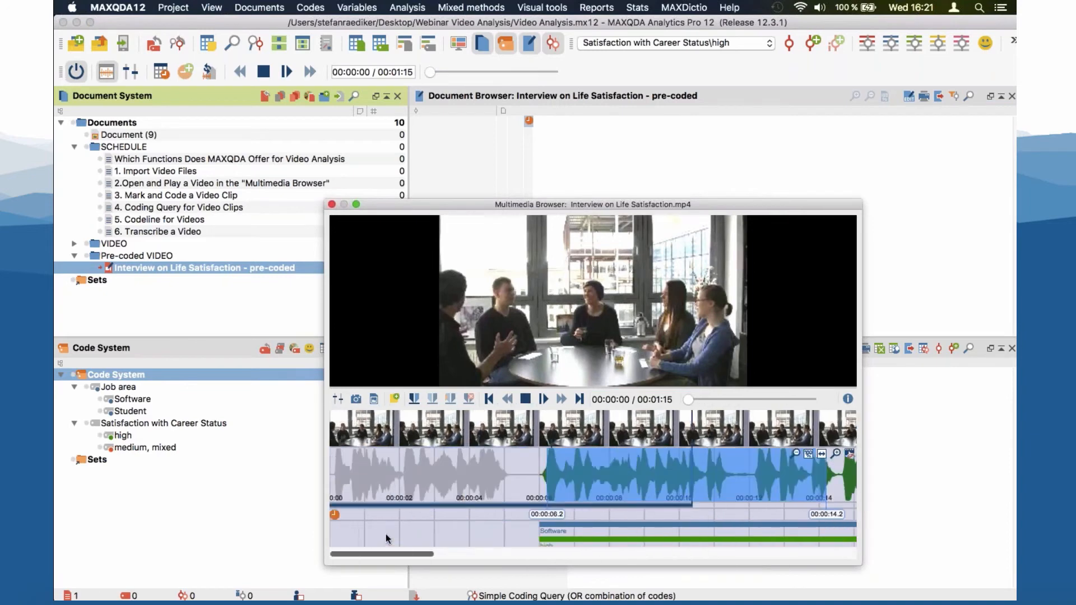
pyautogui.click(332, 204)
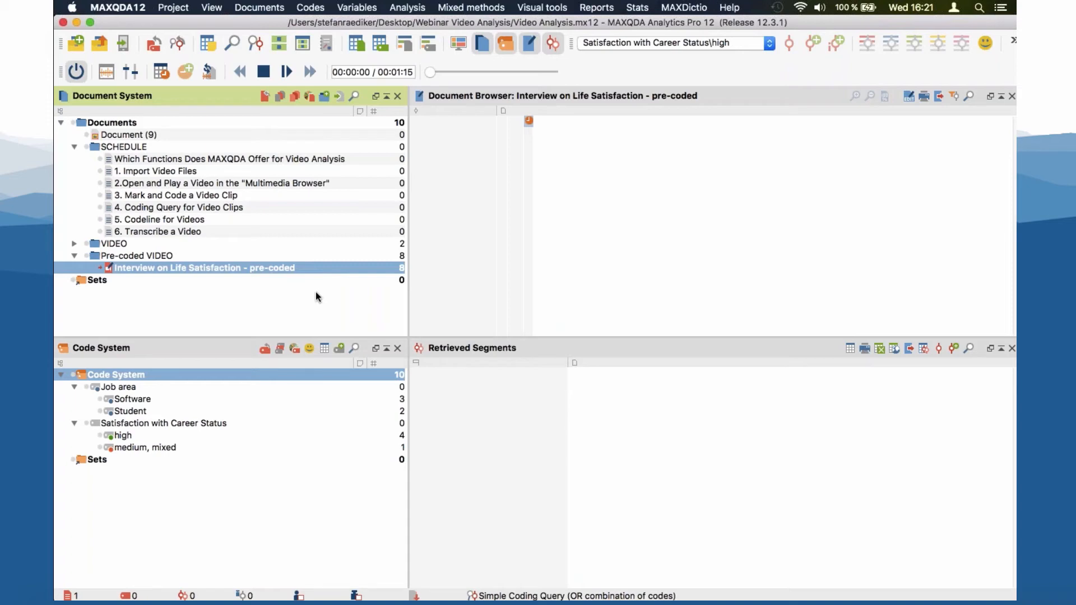
# Activate the "Software" code to retrieve its video clips, and briefly play the first retrieved clip from 00:00:06.0.
pyautogui.click(100, 399)
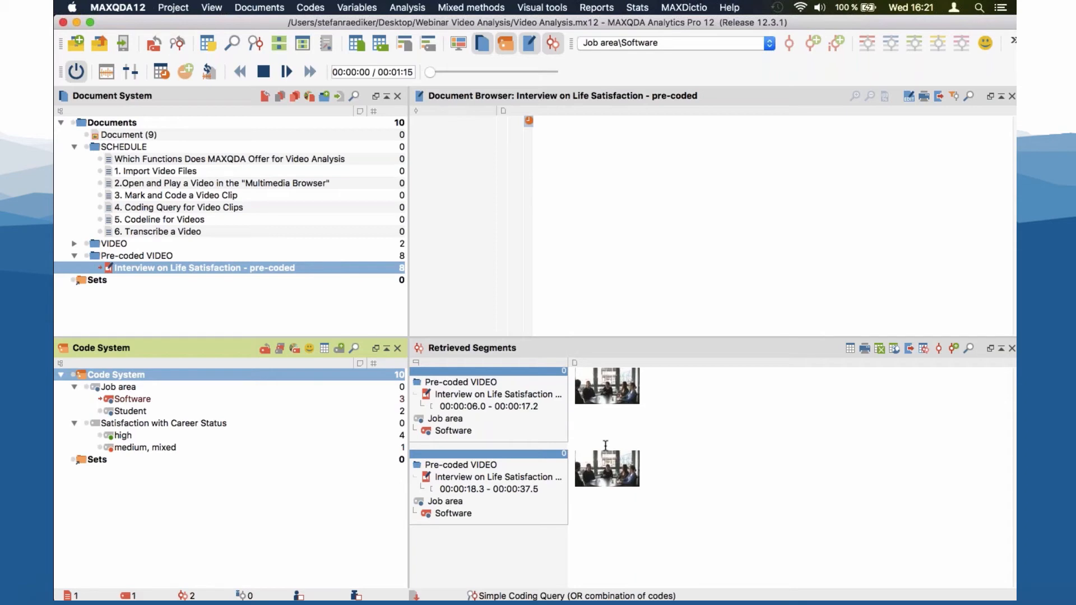
pyautogui.click(511, 411)
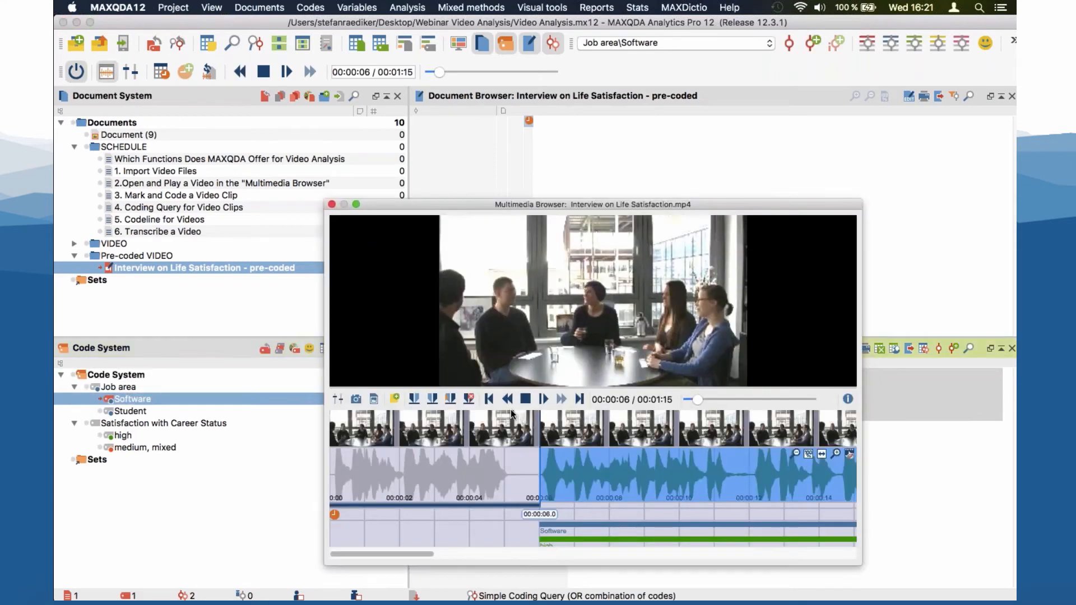
pyautogui.click(545, 402)
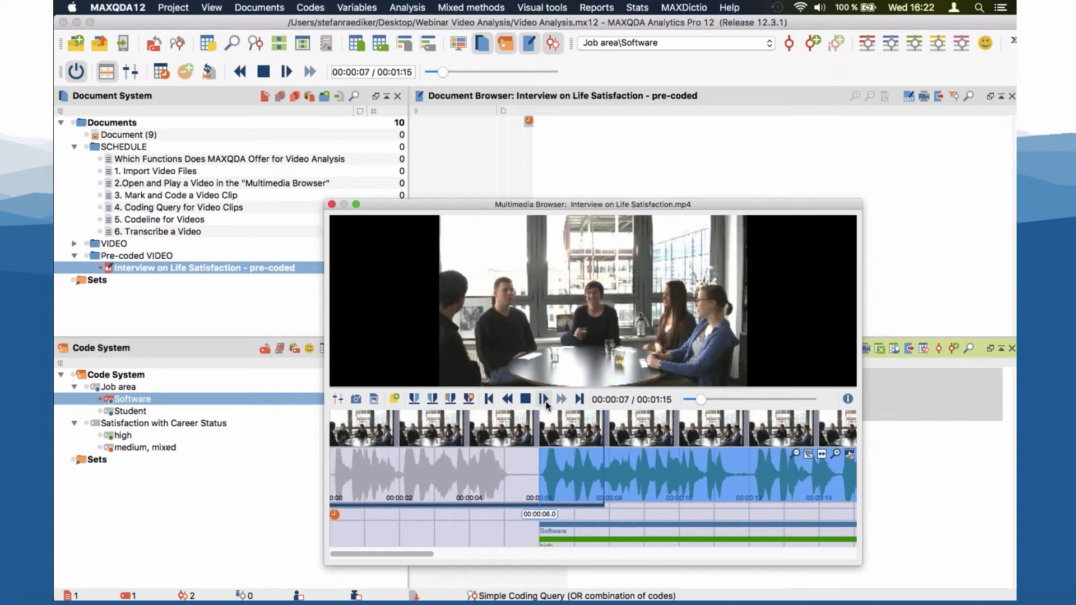
pyautogui.click(331, 204)
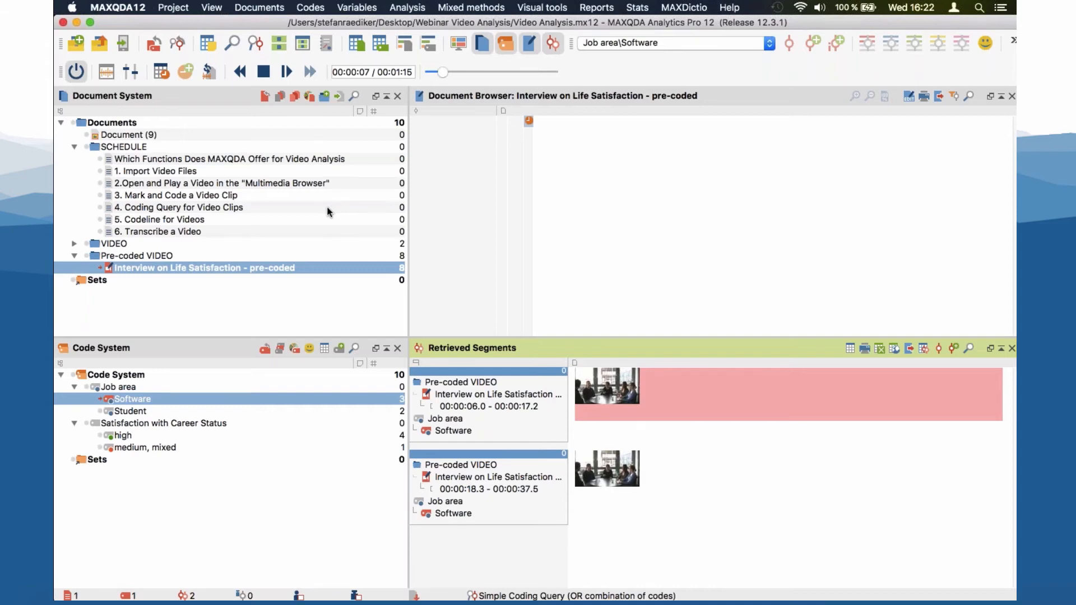
# Select the schedule entry "5. Codeline for Videos" and create a Codeline of the pre-coded interview video for all codes.
pyautogui.click(235, 219)
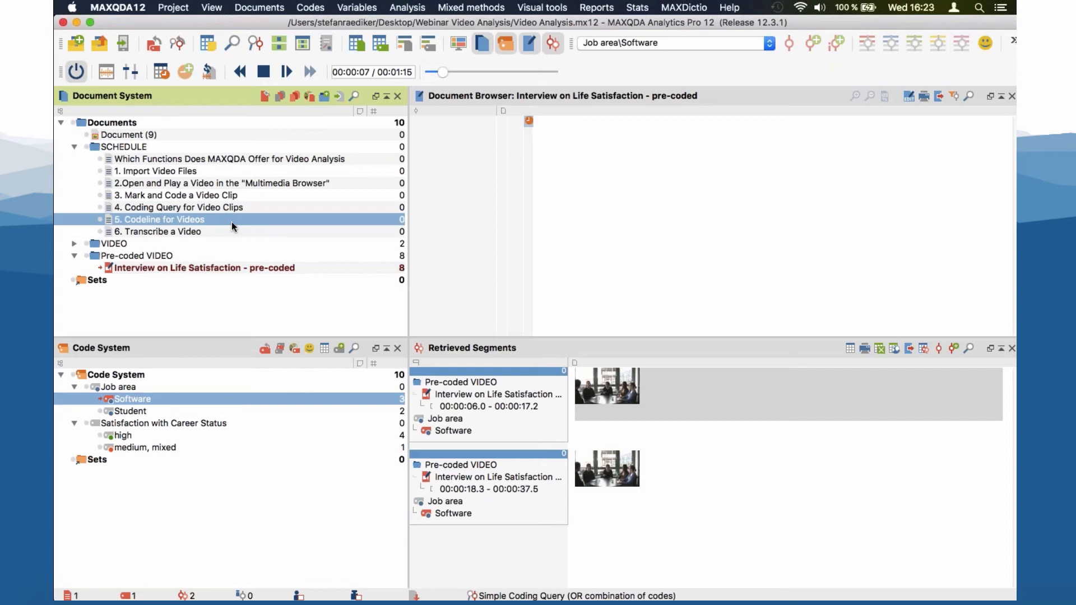
pyautogui.rightClick(201, 270)
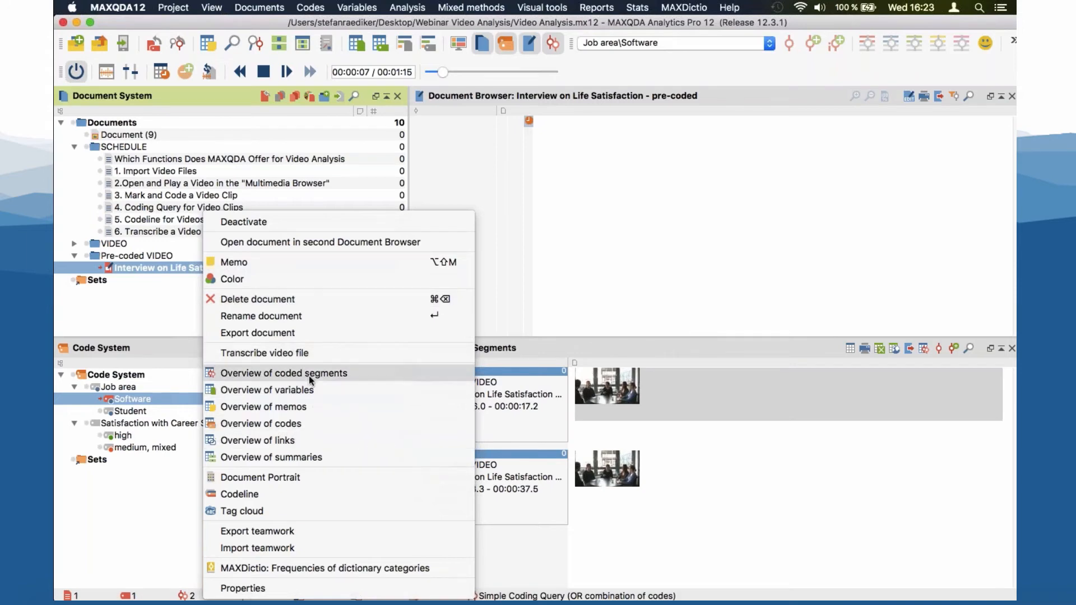
pyautogui.click(280, 496)
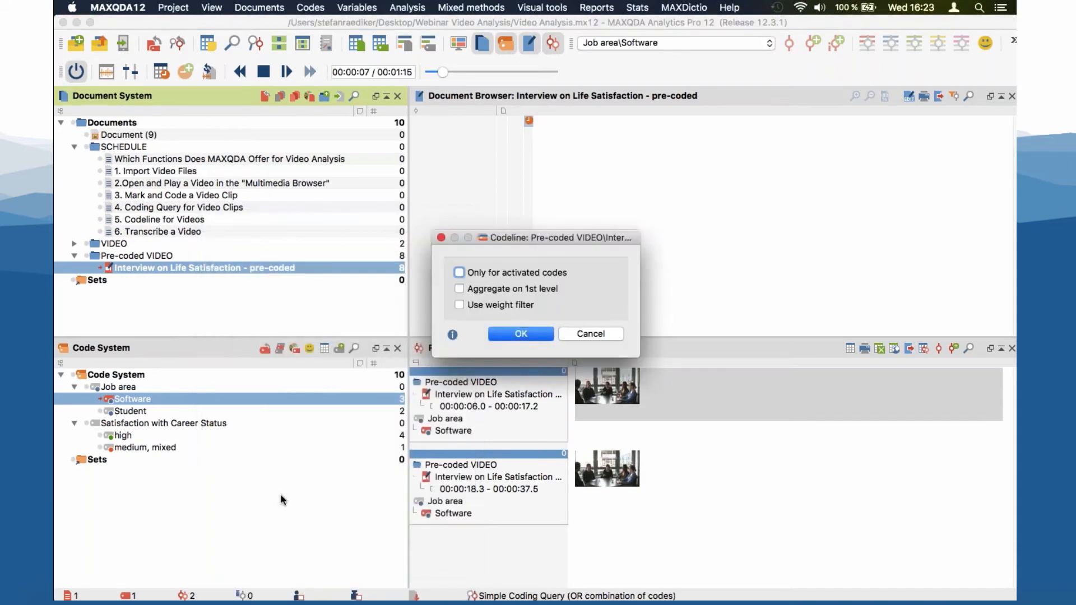
pyautogui.click(520, 334)
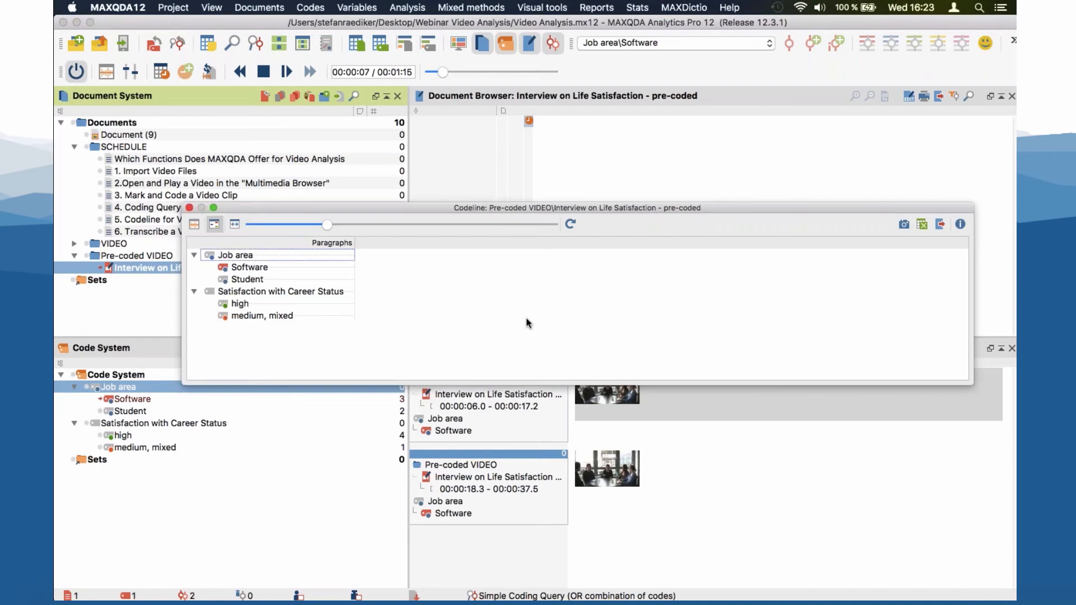
# Show the Codeline in seconds, examine its coded segments along the timeline, fit the full video to the window width, and close it.
pyautogui.click(195, 227)
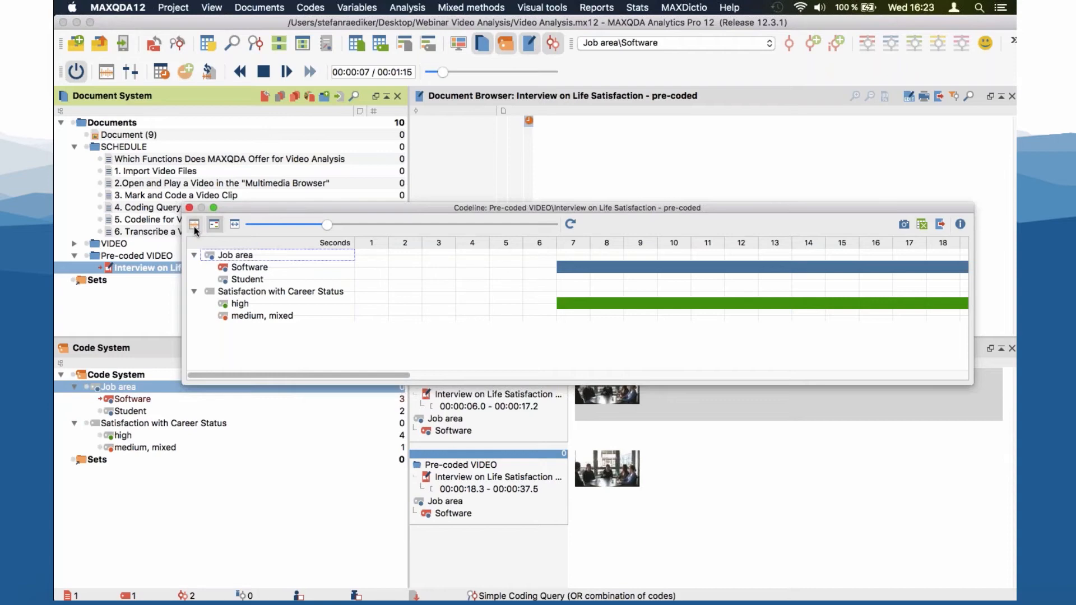
pyautogui.click(194, 225)
pyautogui.moveTo(365, 375); pyautogui.dragTo(676, 381)
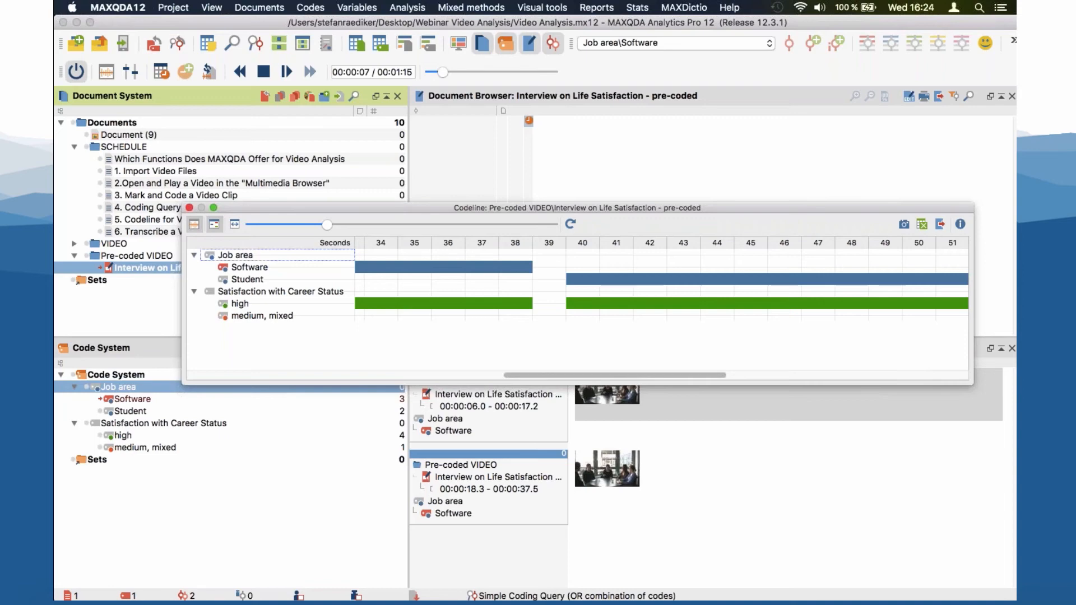
pyautogui.moveTo(676, 377); pyautogui.dragTo(288, 338)
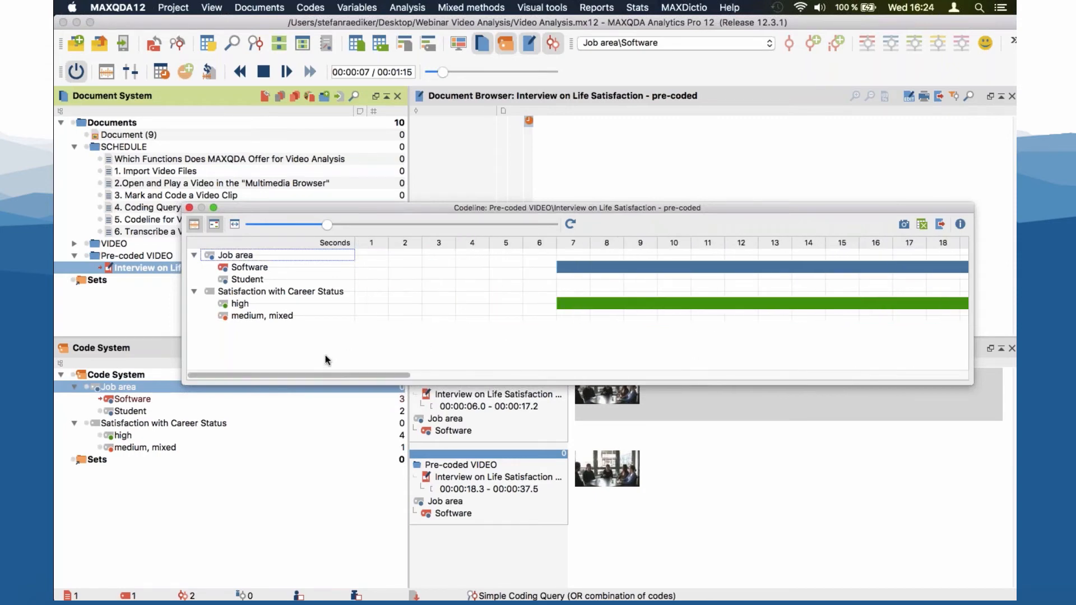
pyautogui.click(234, 225)
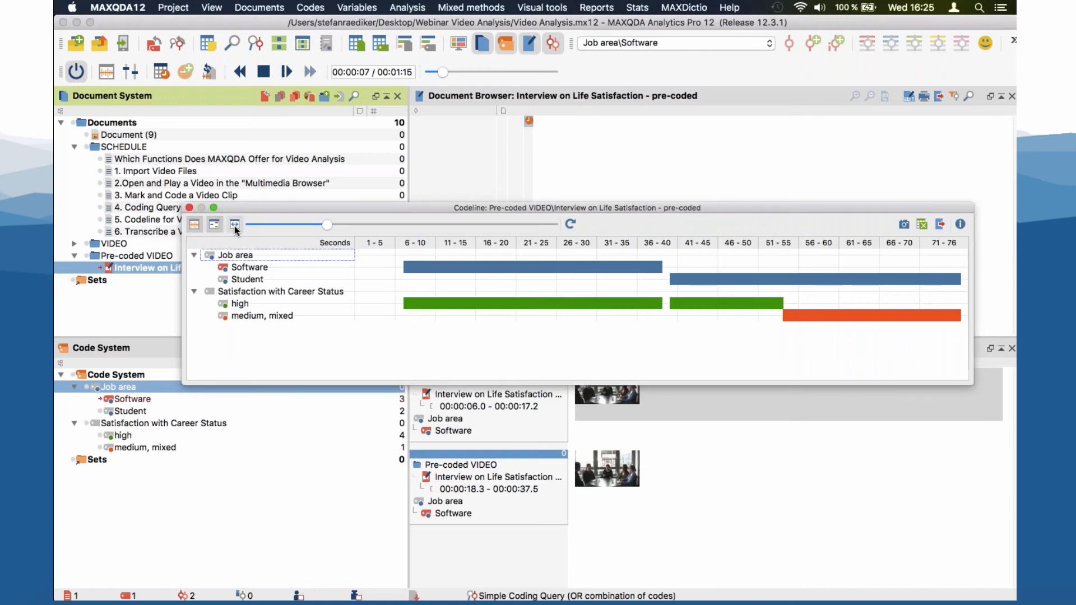
pyautogui.click(190, 208)
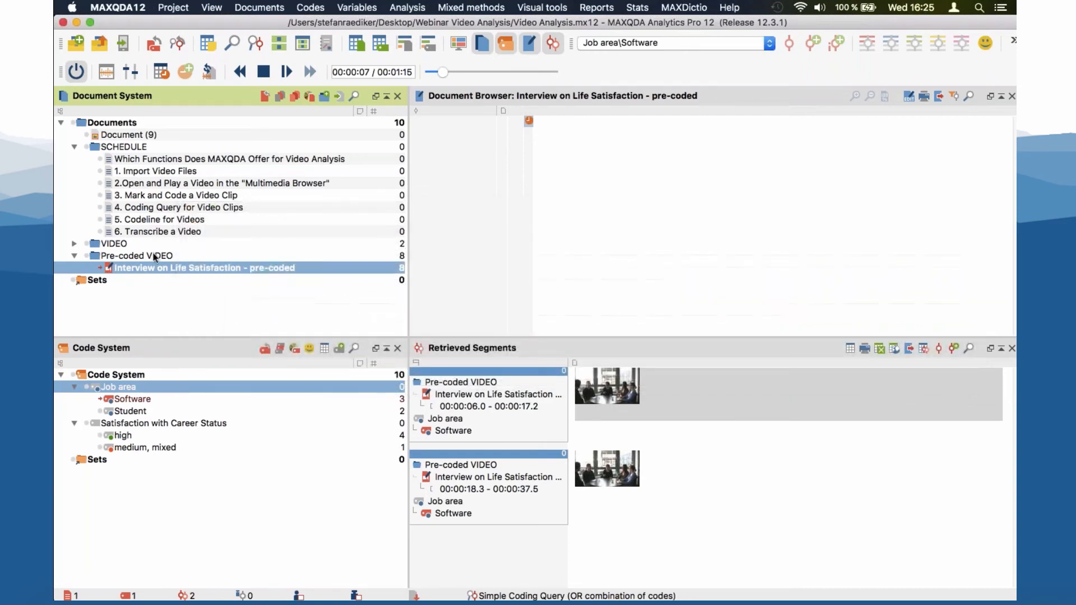
# Select the schedule entry "6. Transcribe a Video" and start transcribing the pre-coded interview video with the Multimedia Browser closed.
pyautogui.moveTo(111, 268)
pyautogui.click(191, 233)
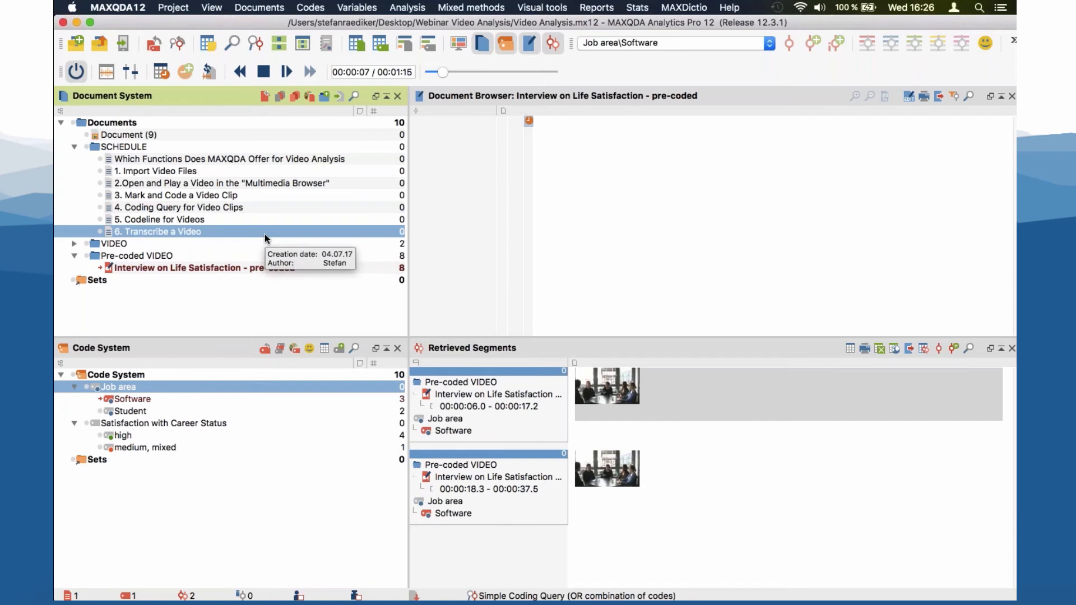
pyautogui.rightClick(177, 268)
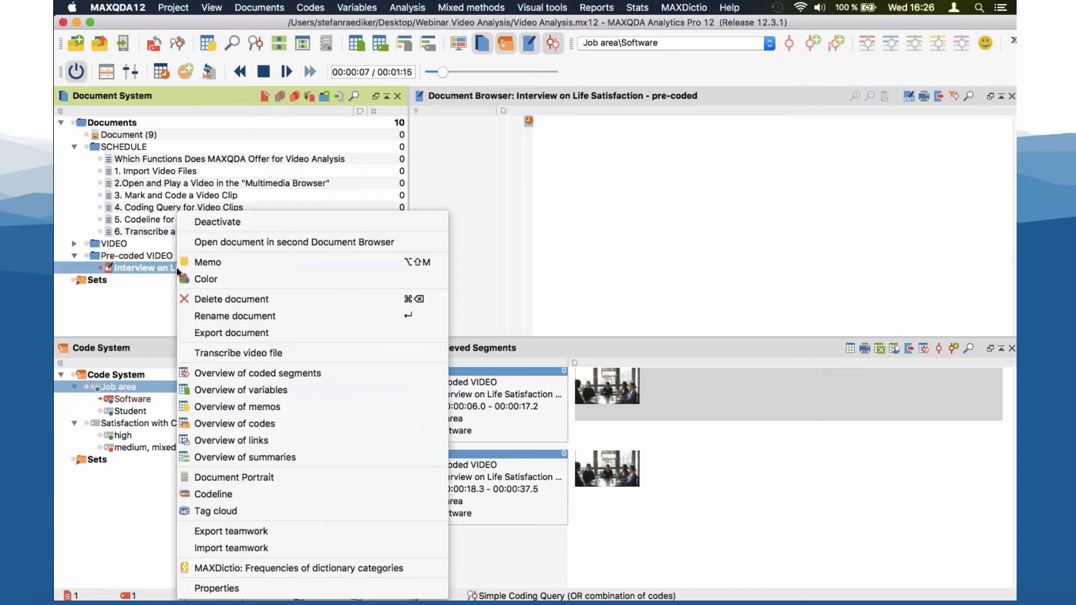
pyautogui.click(313, 351)
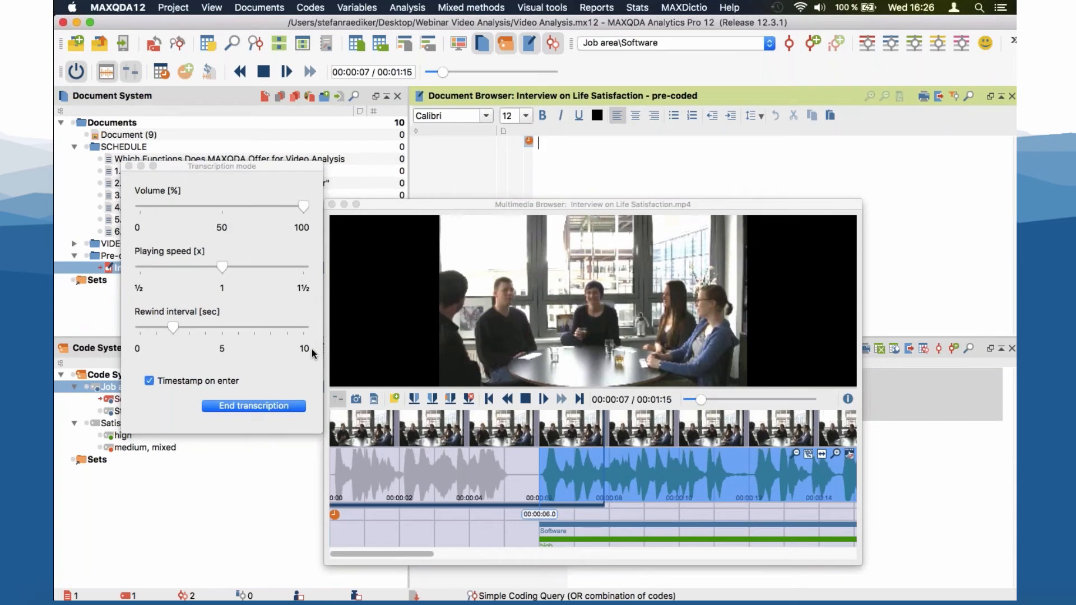
pyautogui.moveTo(399, 205); pyautogui.dragTo(414, 203)
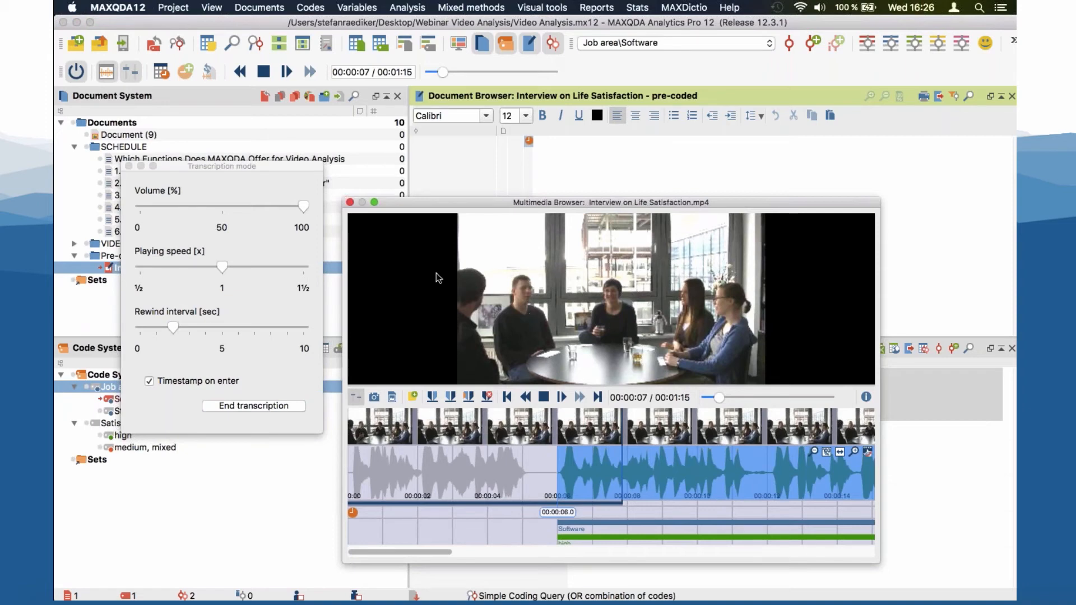
pyautogui.click(351, 203)
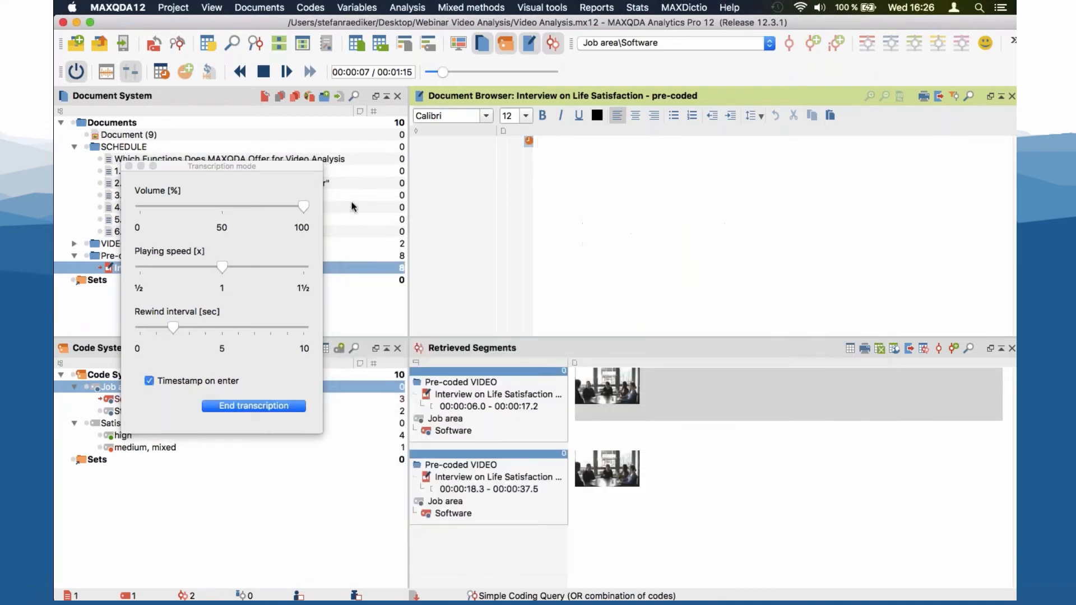
pyautogui.moveTo(245, 168); pyautogui.dragTo(260, 133)
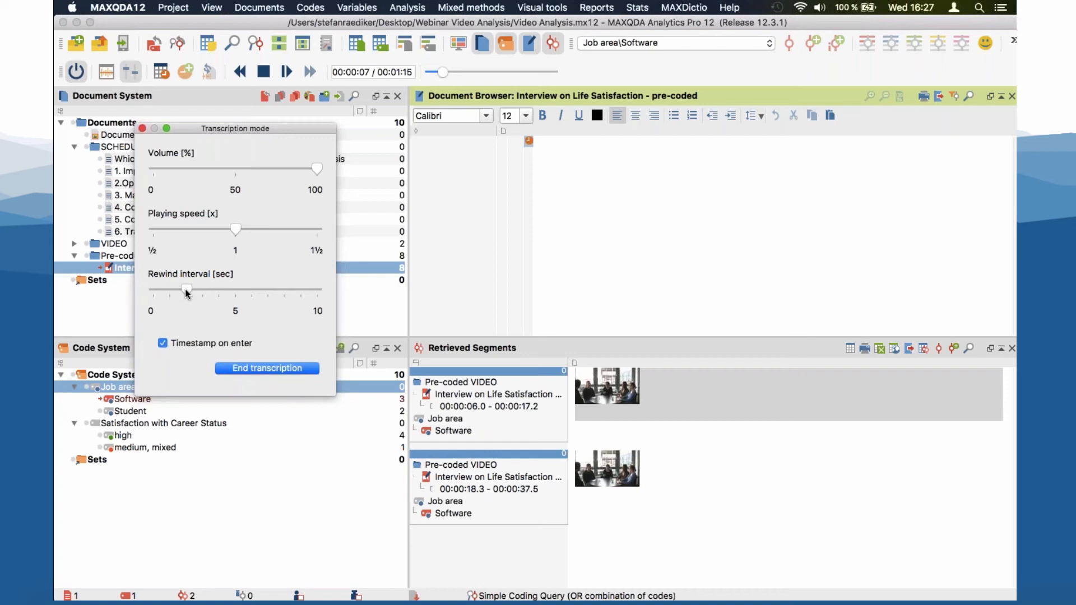
# From the video's start, play the first seconds and transcribe them as "I: Ok, the first topic ...", ending the paragraph with a timestamp.
pyautogui.click(580, 155)
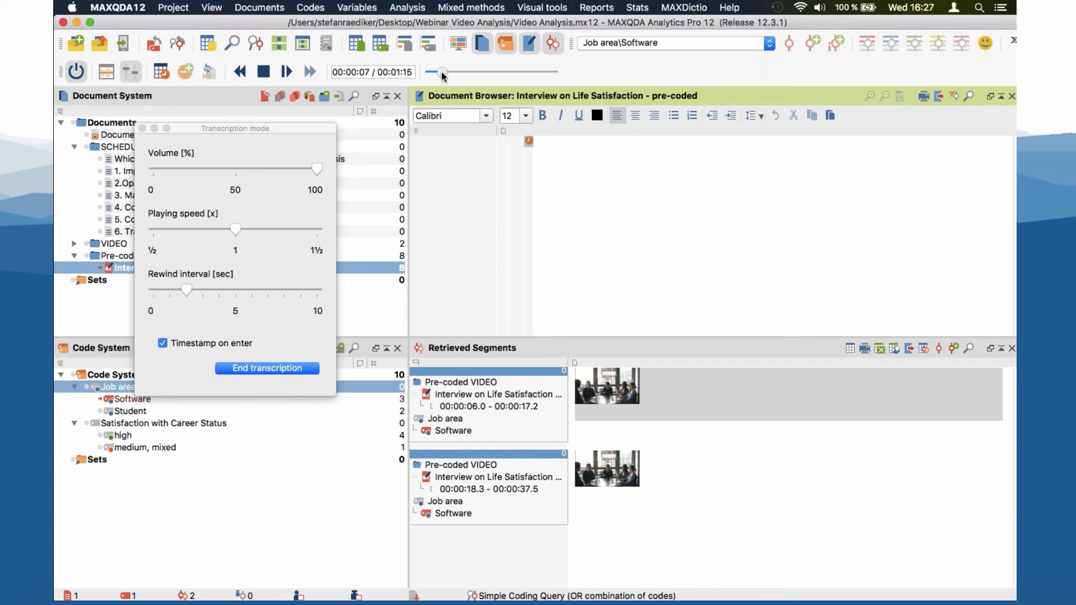
pyautogui.moveTo(443, 73); pyautogui.dragTo(428, 73)
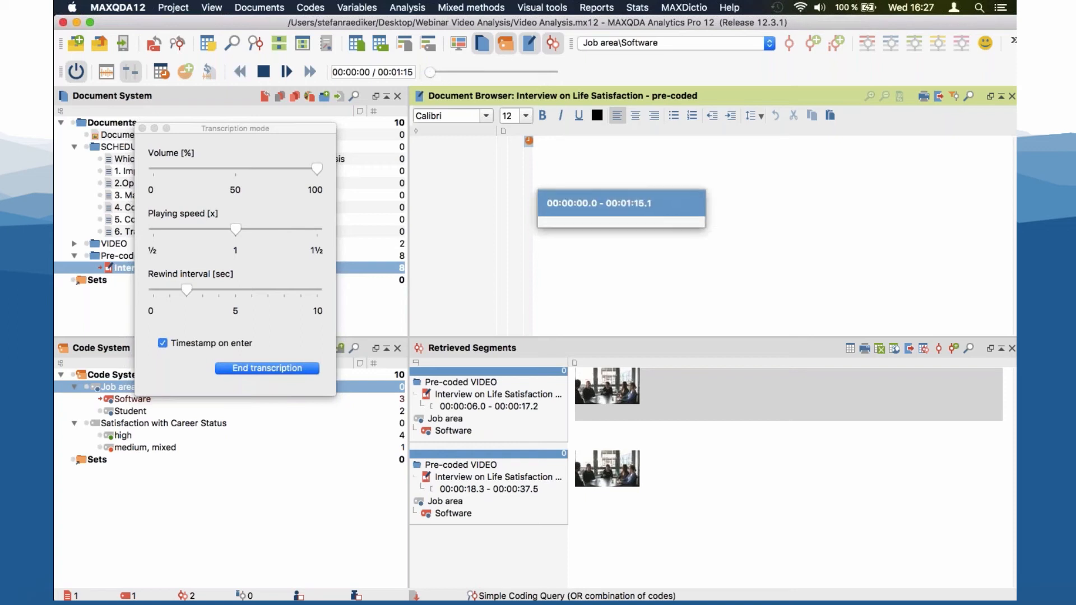
pyautogui.click(565, 150)
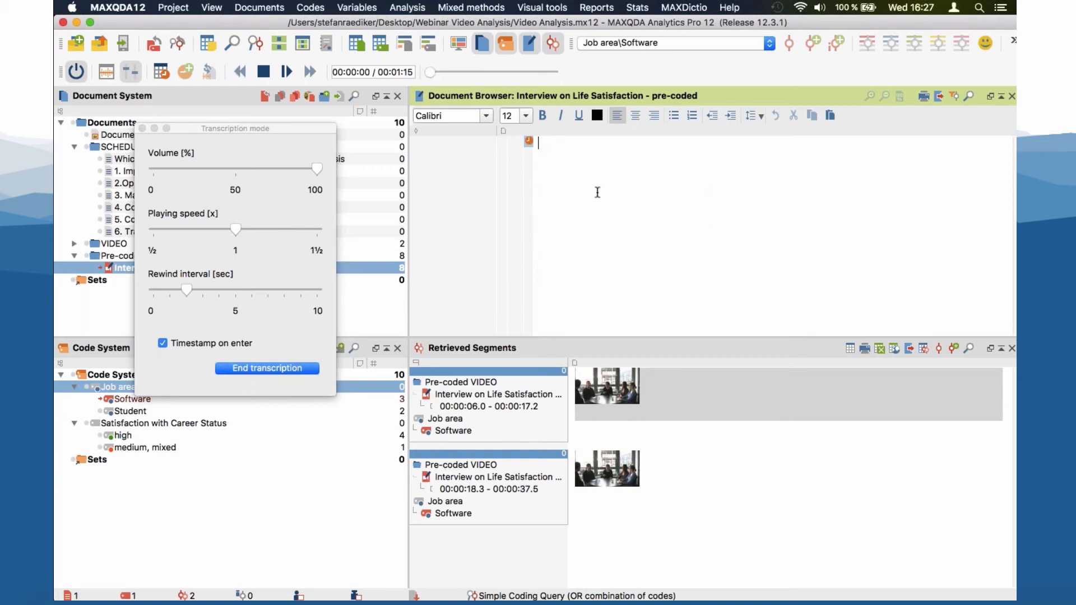
pyautogui.press('F4')
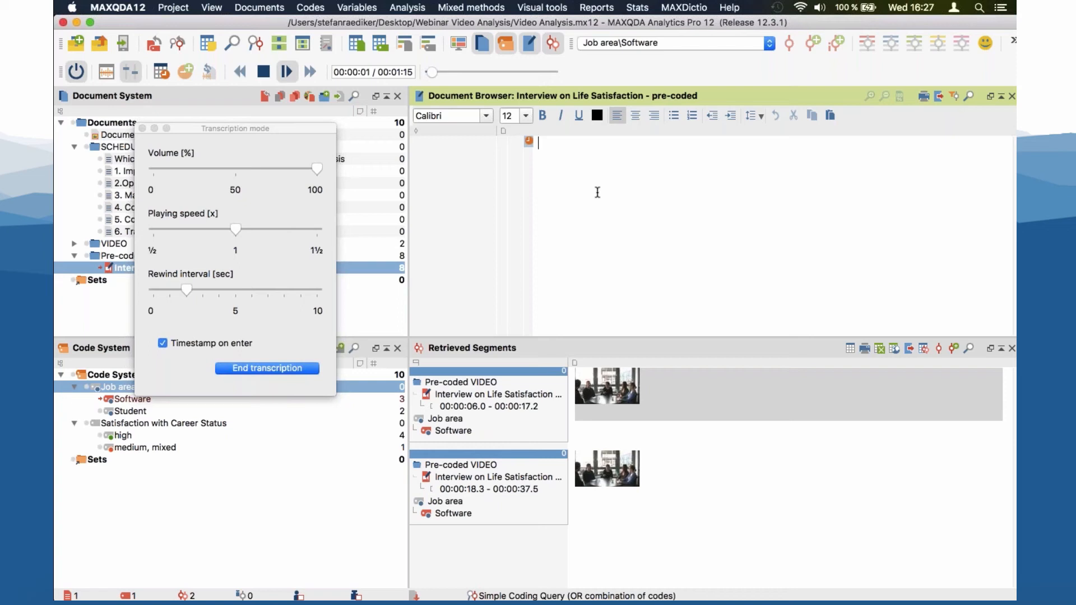
pyautogui.write('I:')
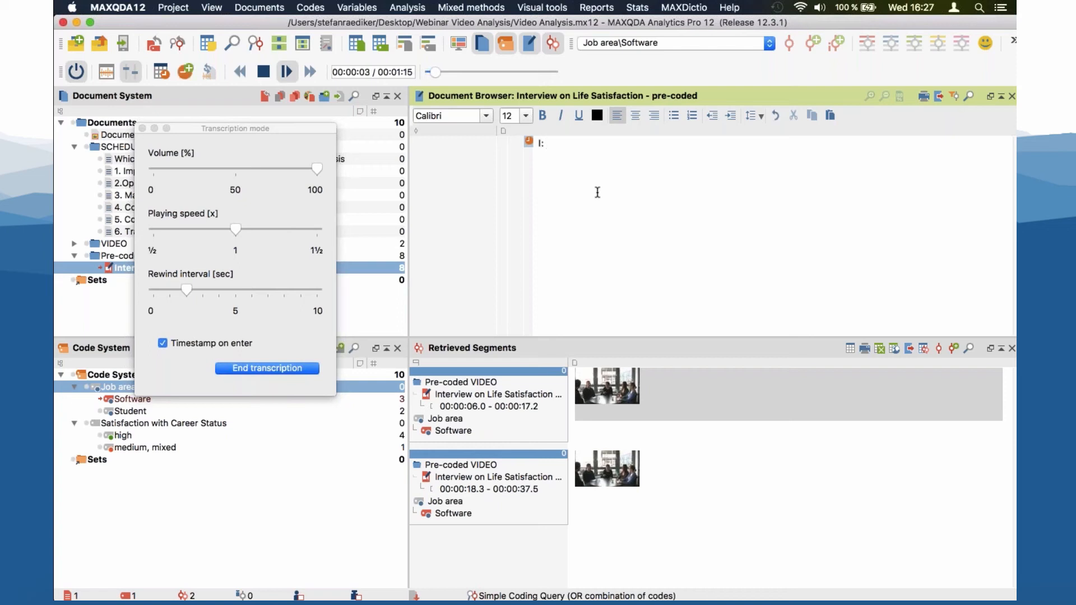
pyautogui.click(291, 78)
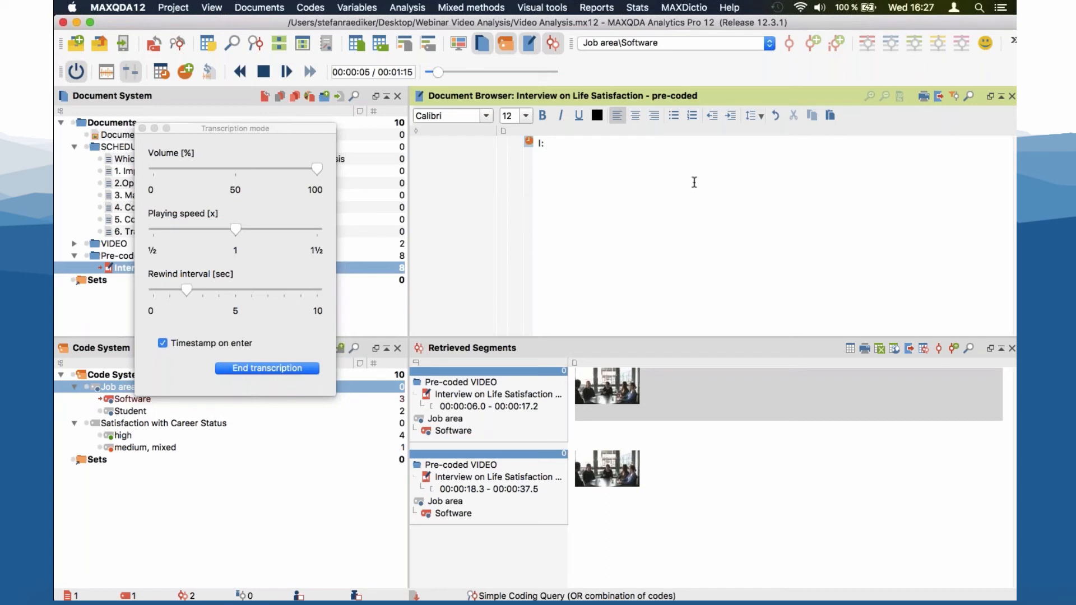
pyautogui.write('Ok, the first topic ...')
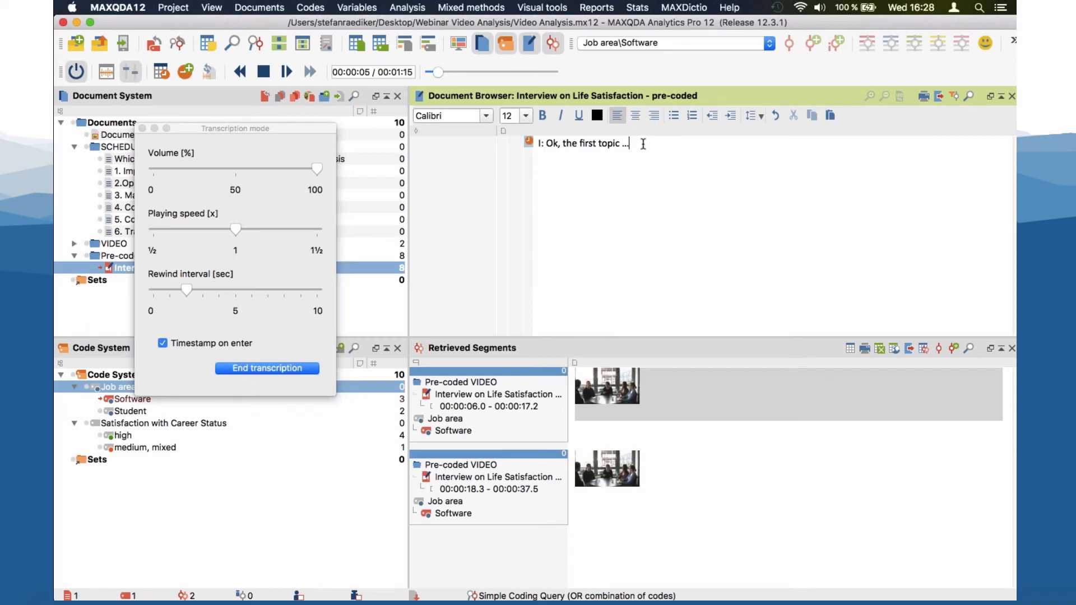
pyautogui.press('Return')
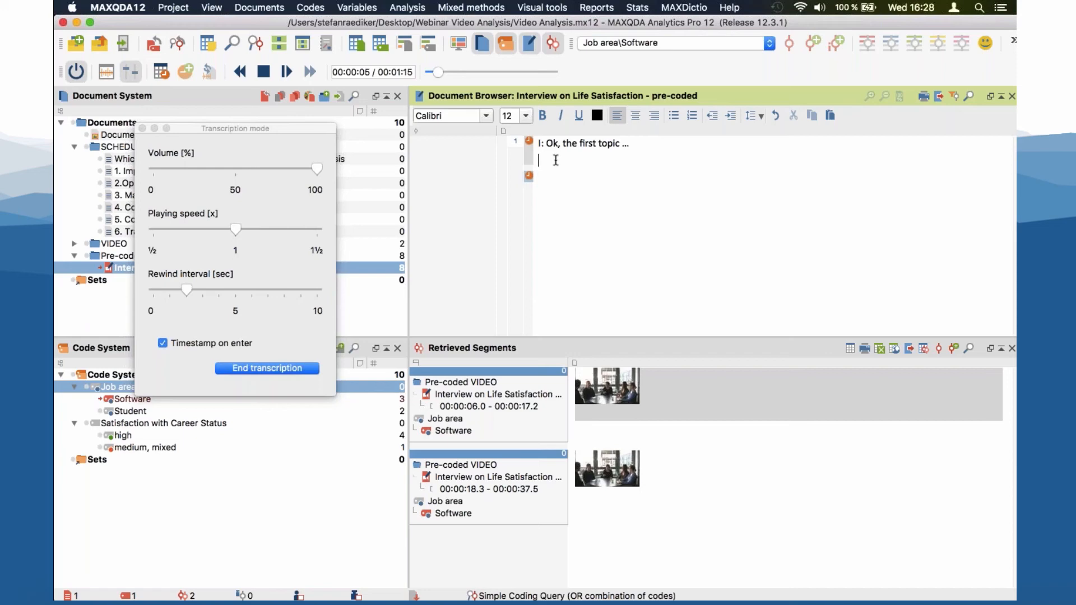
pyautogui.moveTo(529, 182)
# Switch to System Preferences, check the keyboard option for standard function keys, and close it along with the Adobe Flash Player update window.
pyautogui.press('super+space')
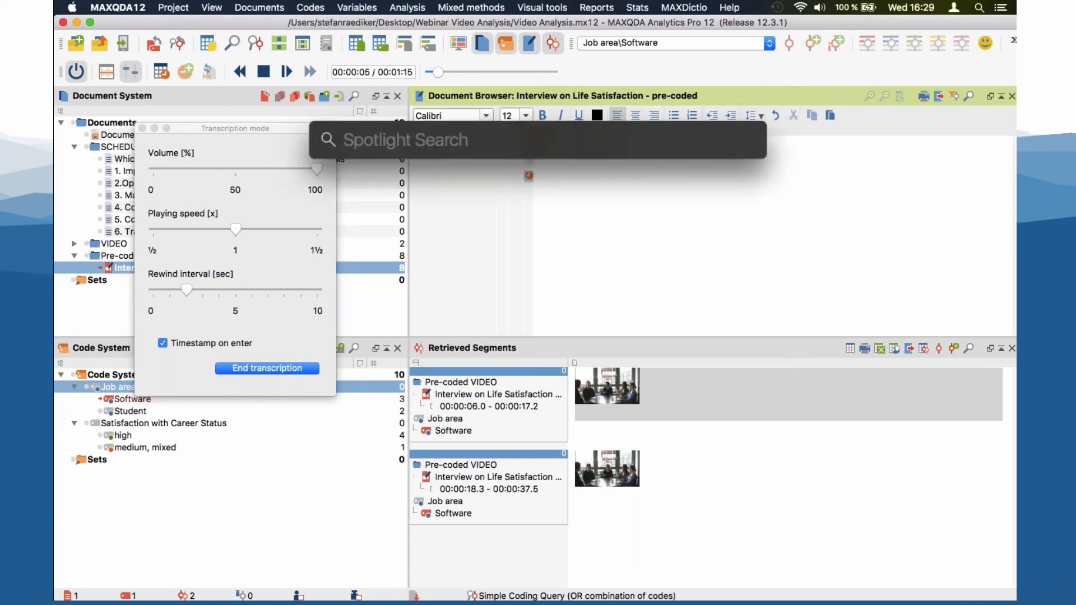
pyautogui.write('preferen')
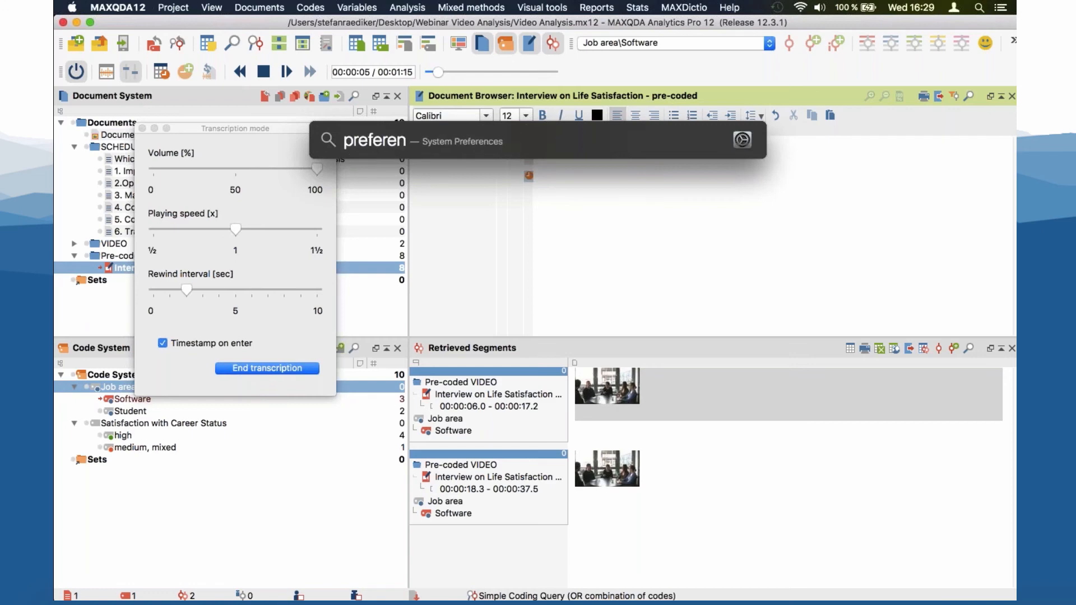
pyautogui.press('Return')
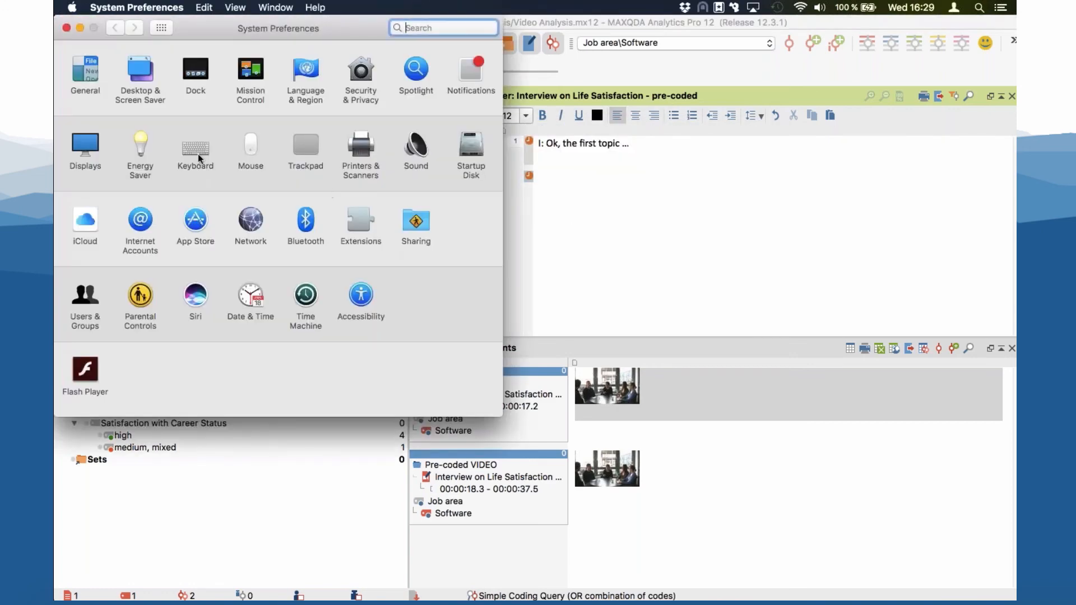
pyautogui.click(197, 155)
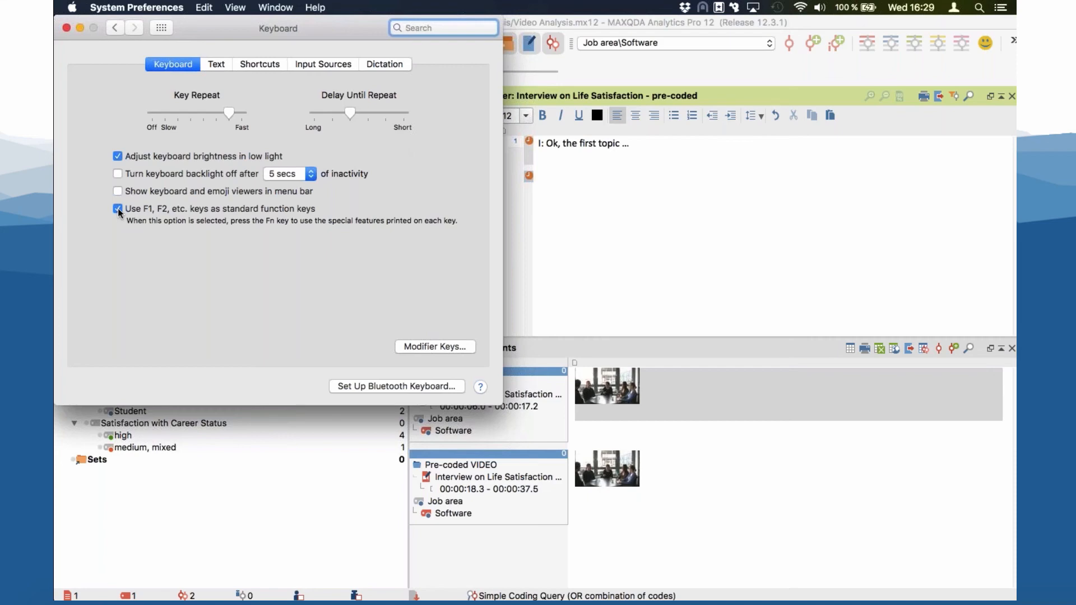
pyautogui.click(66, 28)
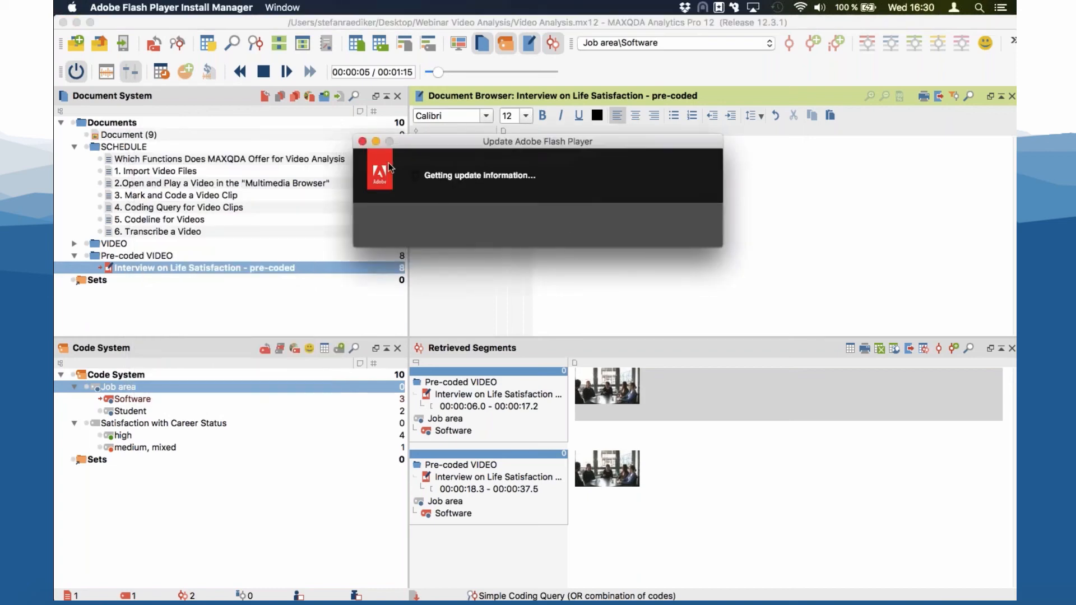
pyautogui.click(362, 143)
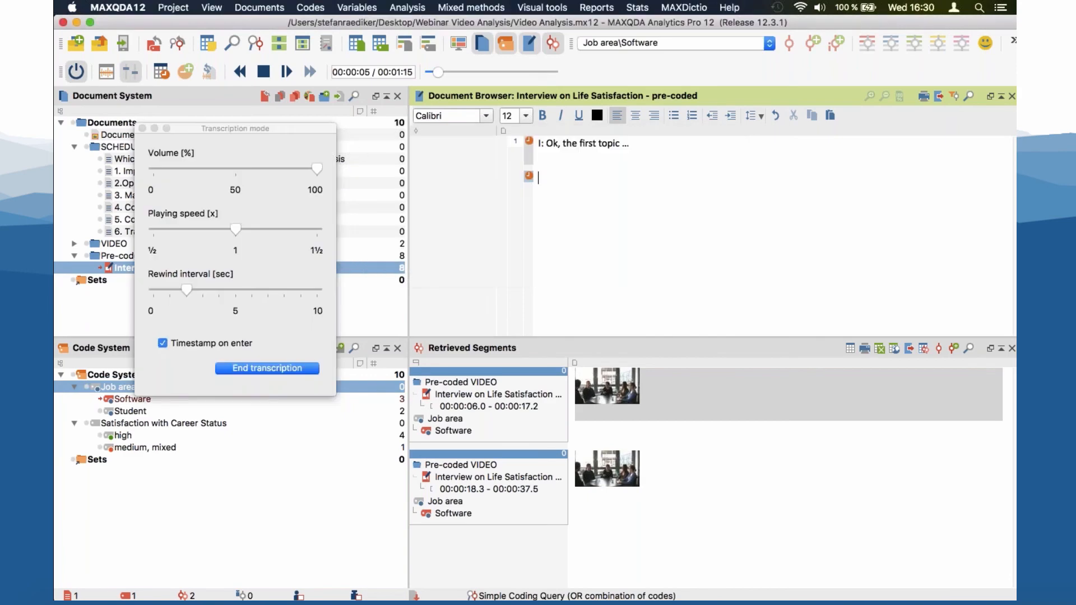
# End the transcription and briefly play the video from the second timestamp at 00:00:05.1.
pyautogui.click(287, 368)
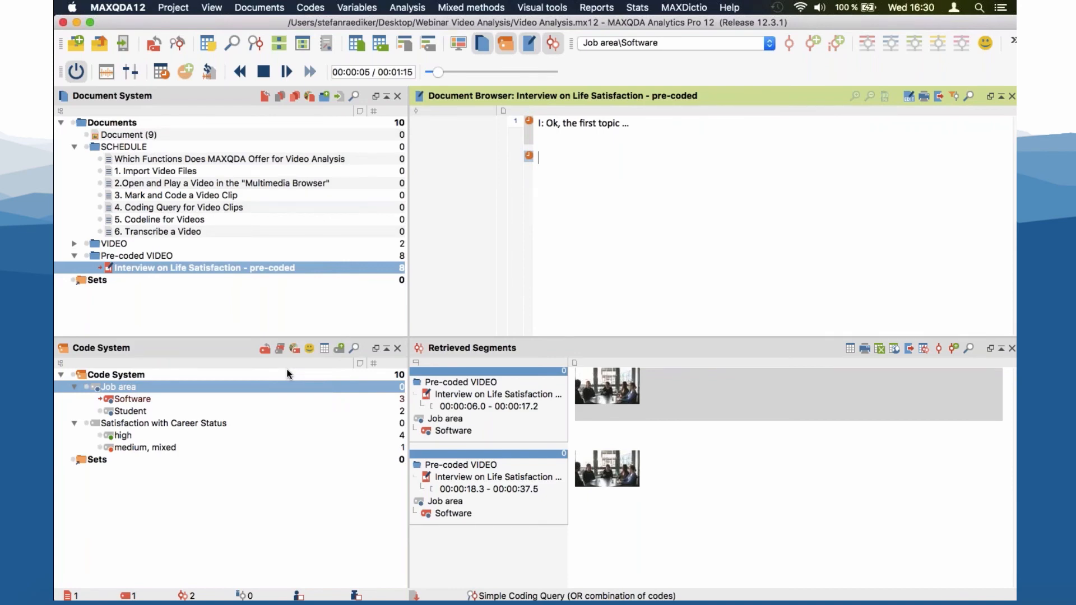
pyautogui.moveTo(530, 159)
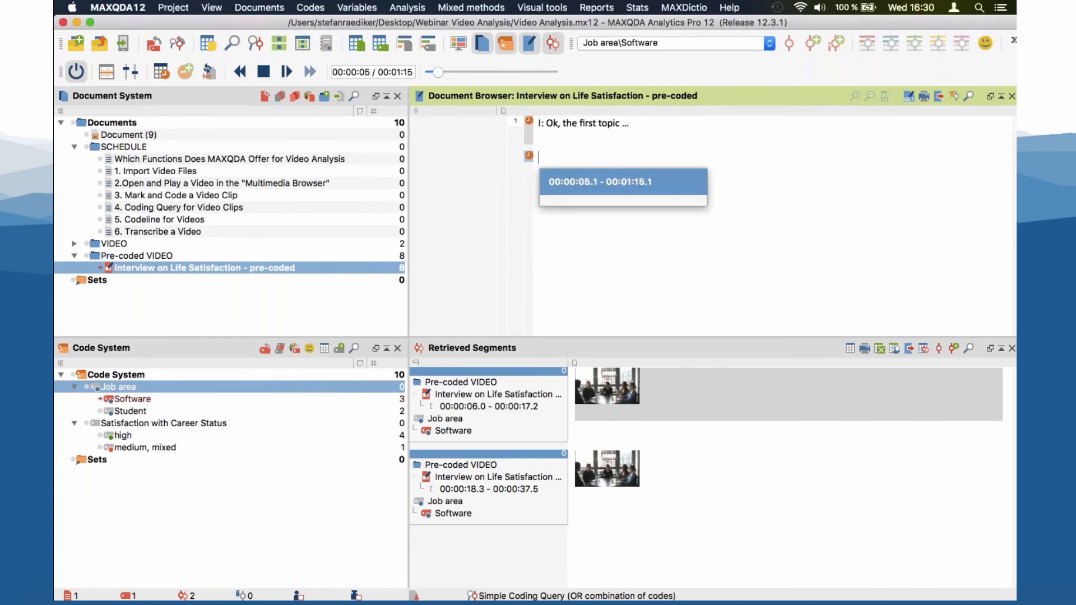
pyautogui.click(531, 158)
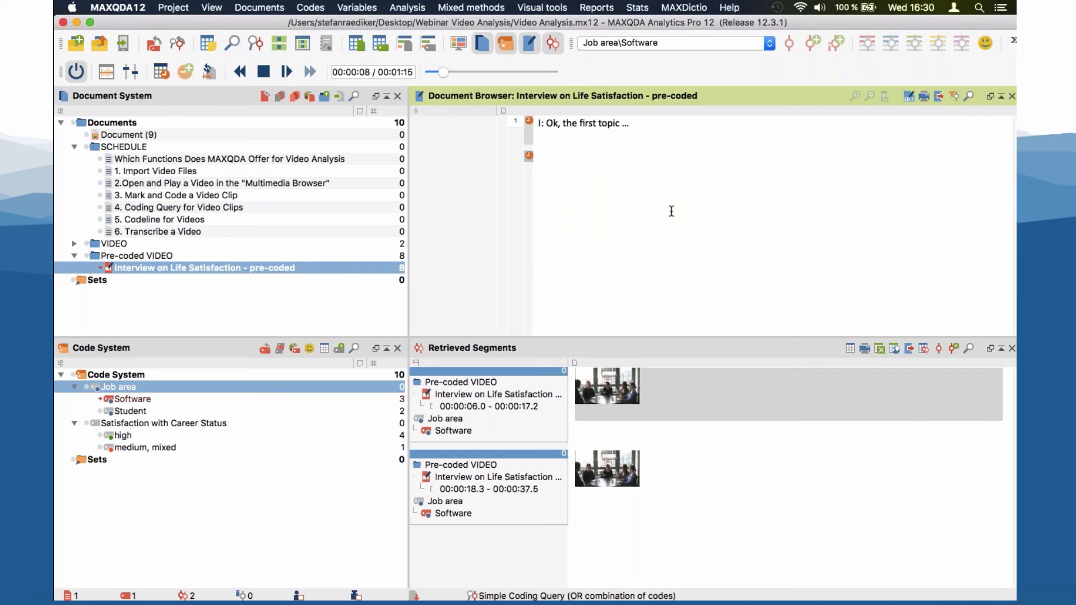
# Open the overview of timestamps for the pre-coded interview, examine its entries, and close it.
pyautogui.click(1013, 45)
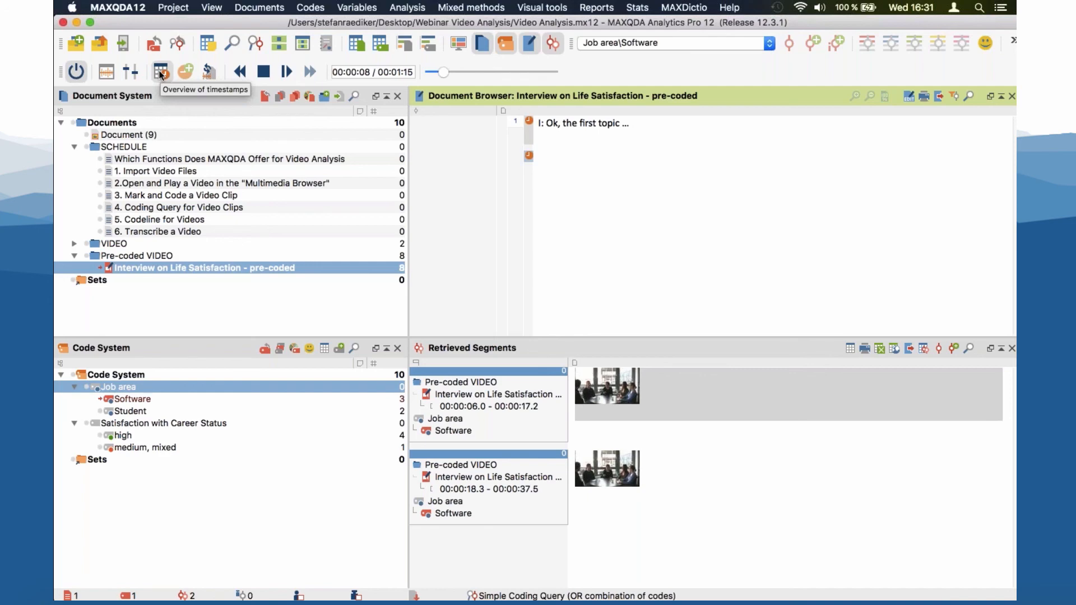
pyautogui.click(167, 77)
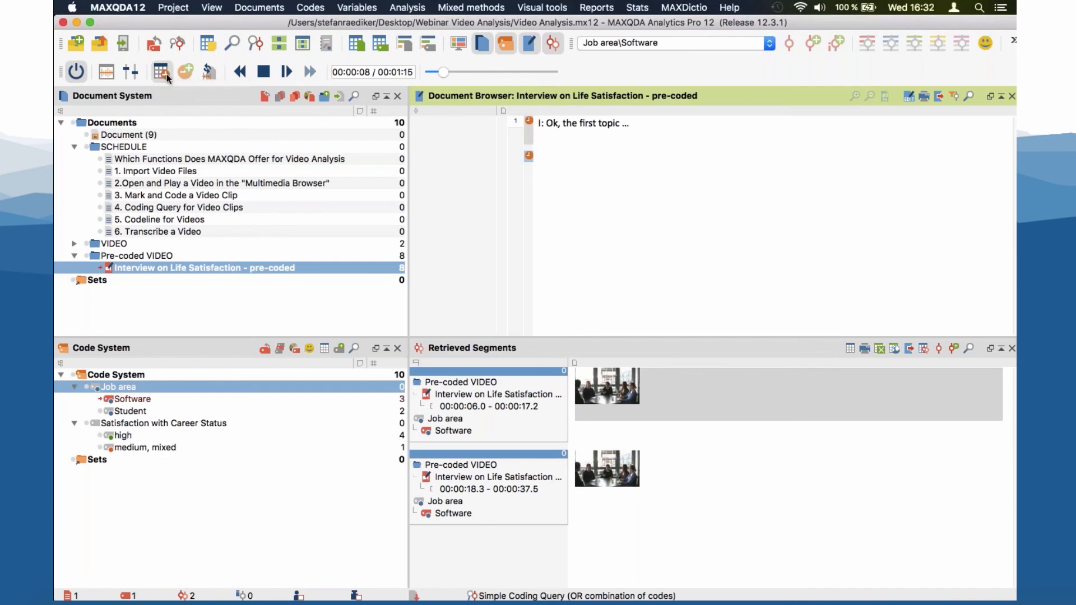
pyautogui.moveTo(317, 157); pyautogui.dragTo(222, 195)
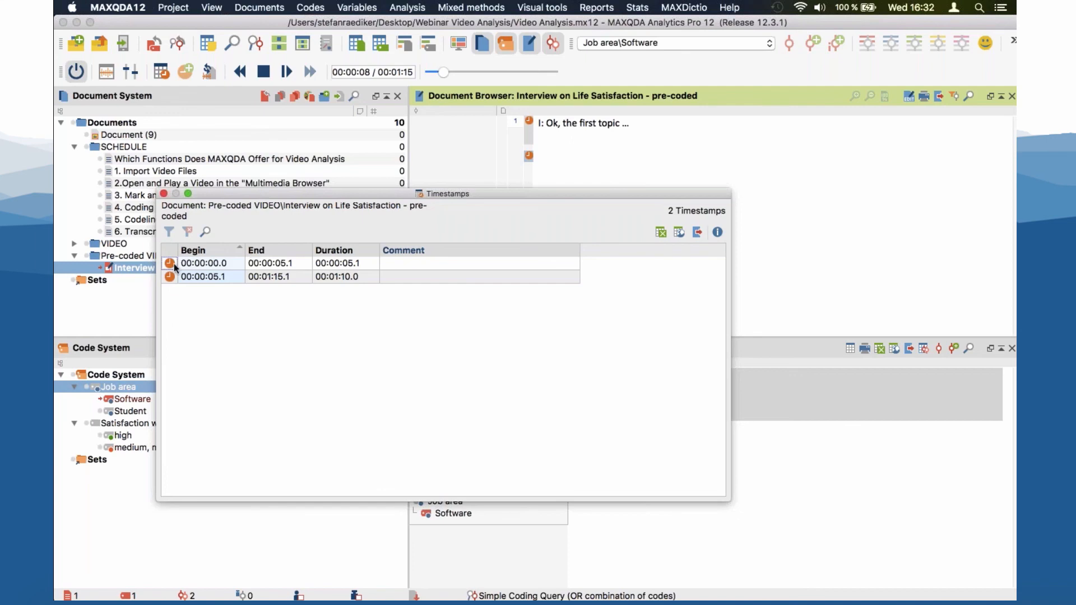
pyautogui.click(164, 194)
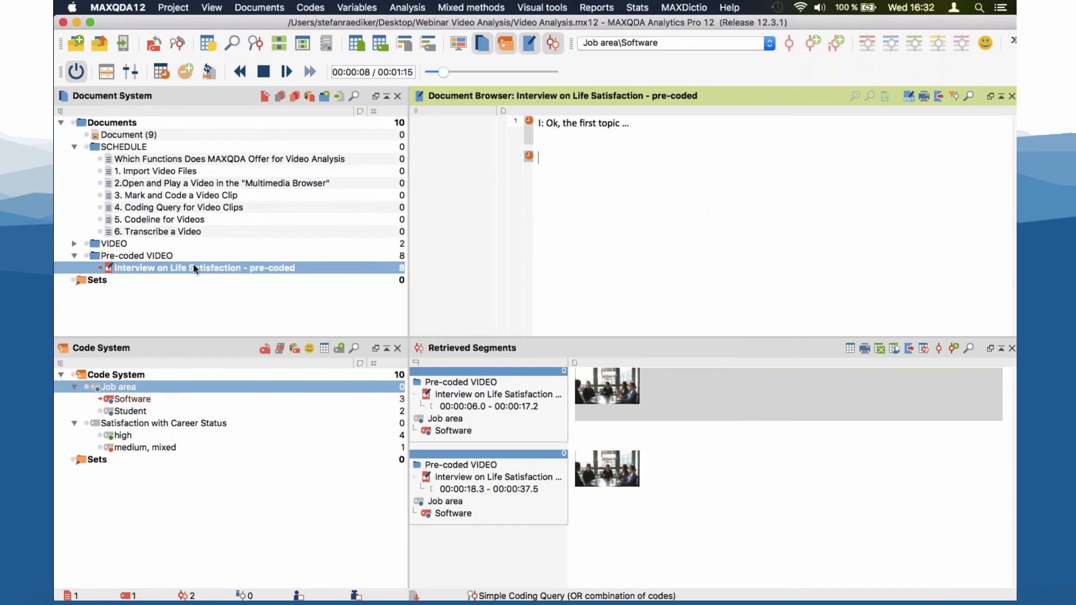
# Open the pre-coded interview video in the Multimedia Browser and view the 00:00:05.1 timestamp on its timeline.
pyautogui.moveTo(185, 270)
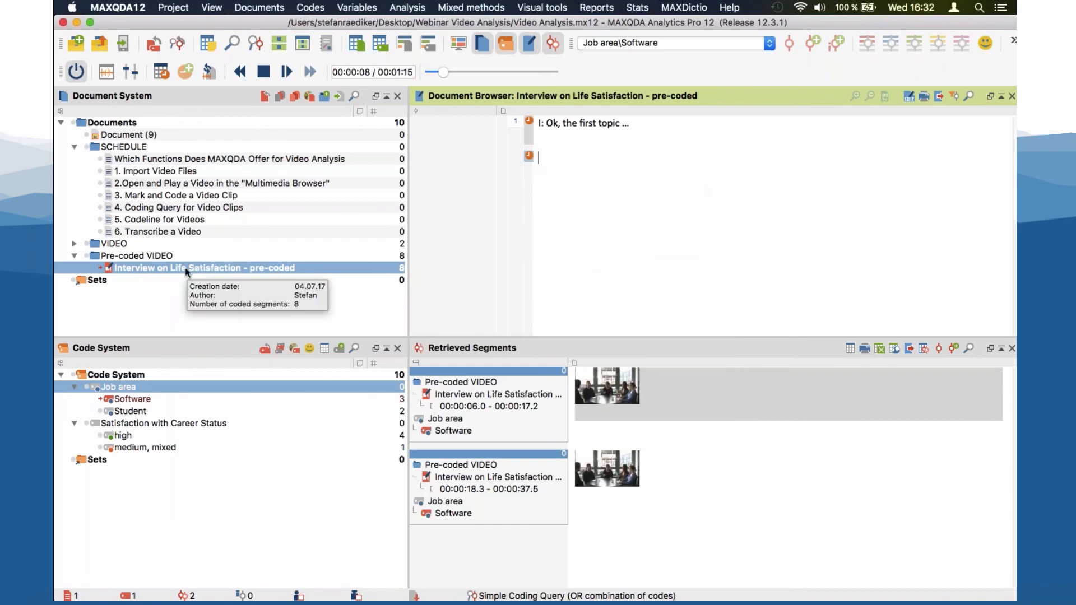
pyautogui.click(113, 72)
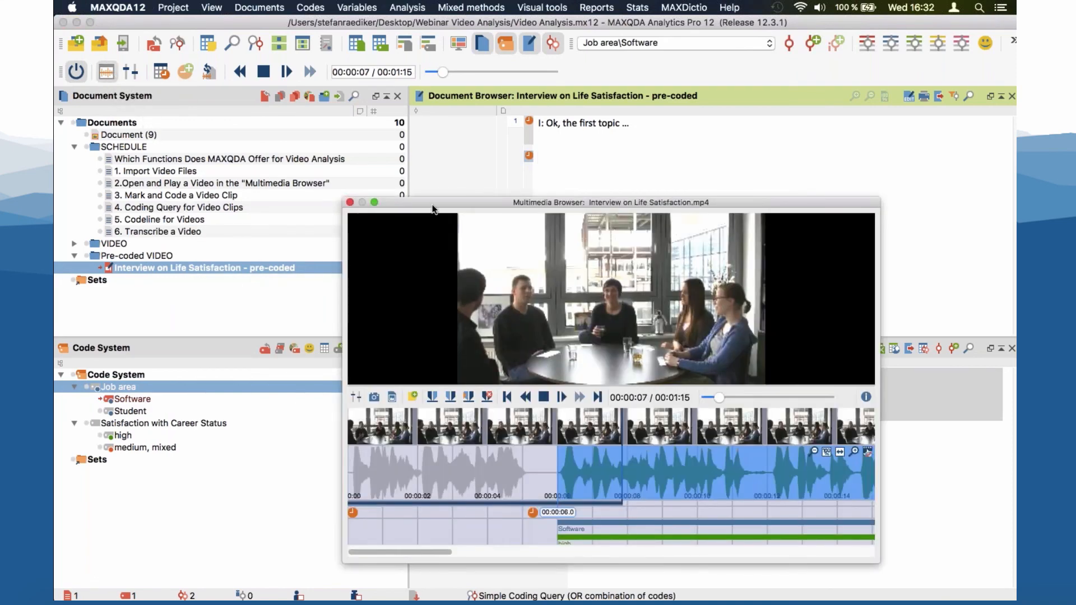
pyautogui.moveTo(431, 205); pyautogui.dragTo(318, 171)
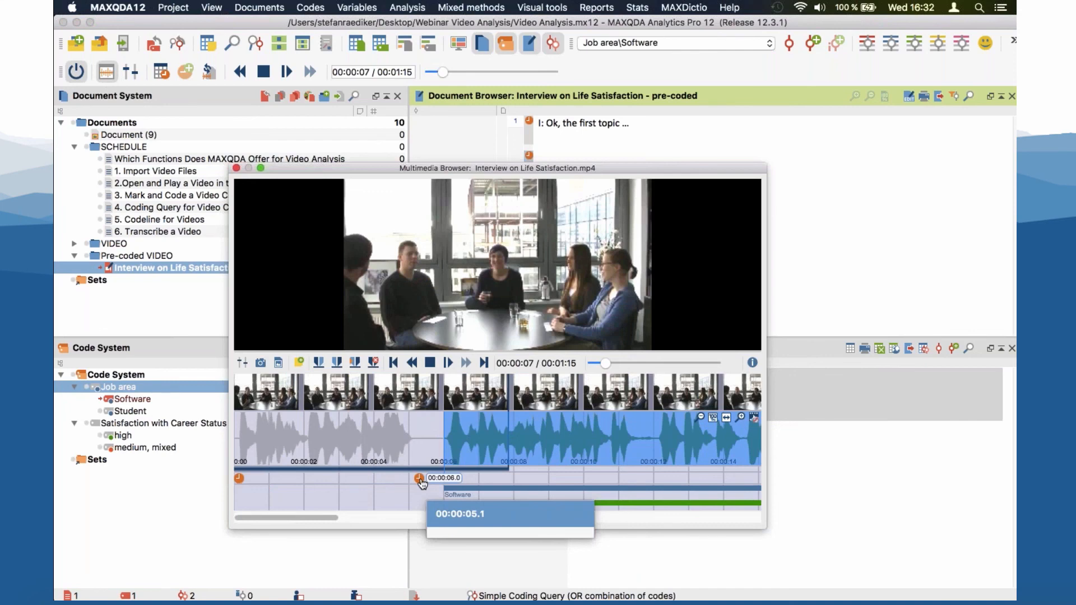
# Close the Multimedia Browser, examine the autosave interval setting for documents in Edit mode and memos in the preferences, and leave them without saving.
pyautogui.click(236, 168)
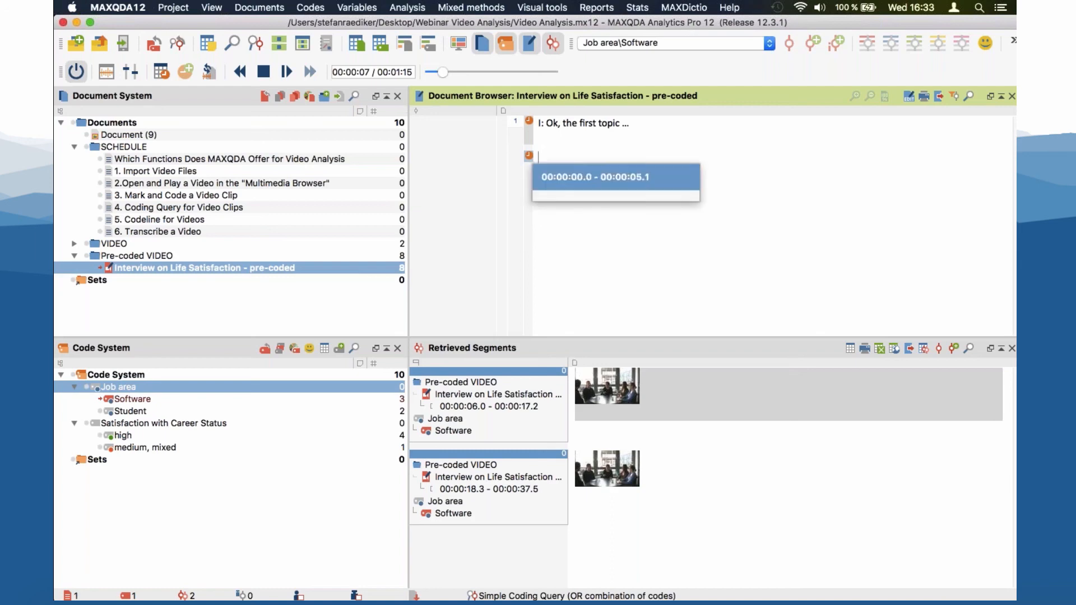
pyautogui.click(133, 8)
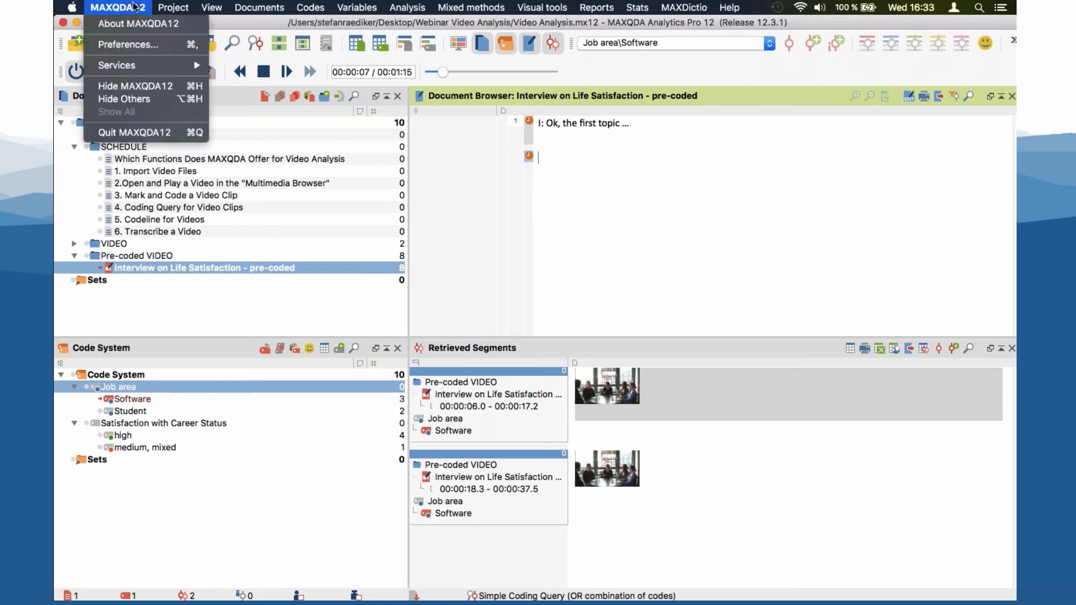
pyautogui.click(133, 44)
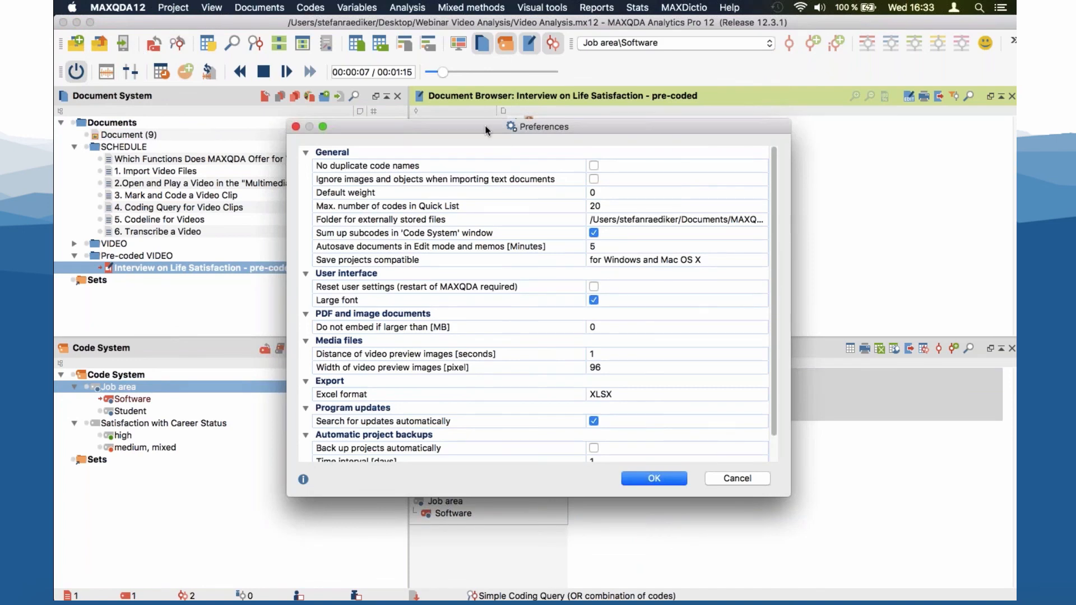
pyautogui.moveTo(485, 130); pyautogui.dragTo(408, 121)
pyautogui.click(362, 234)
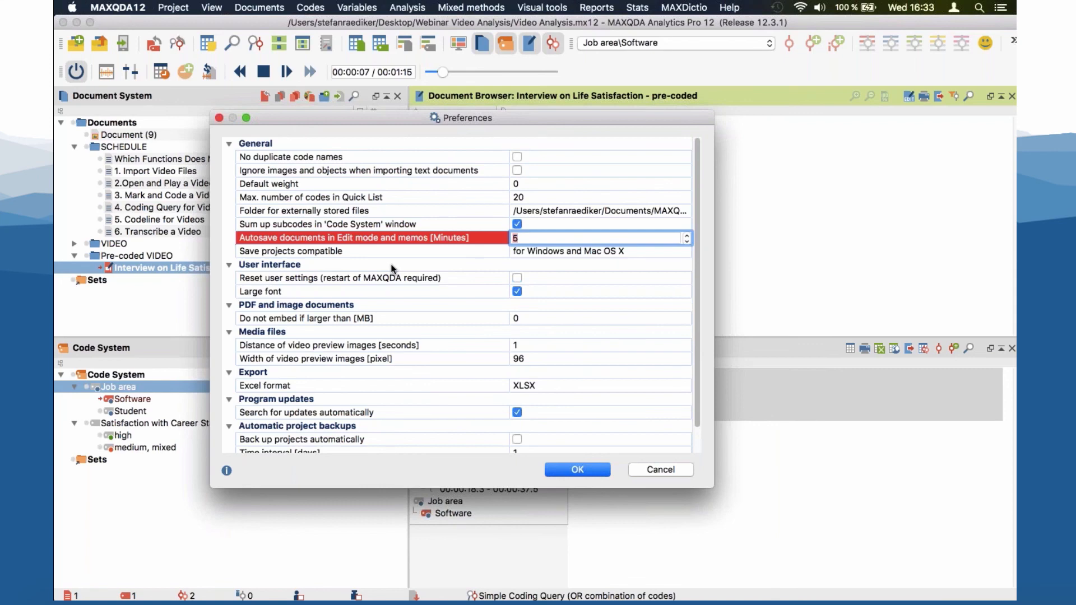
pyautogui.click(658, 471)
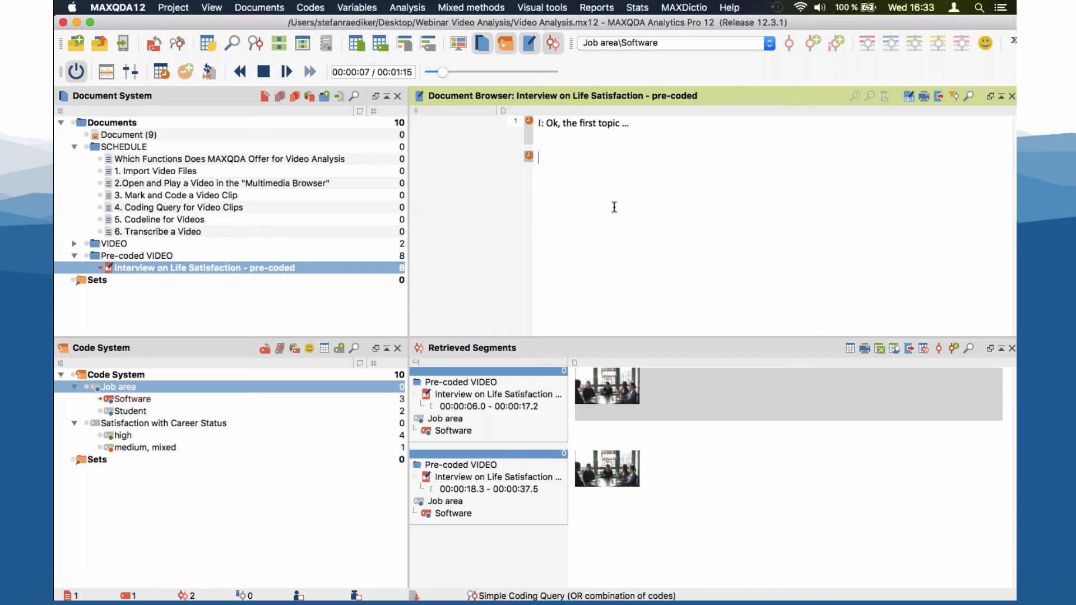
# Switch to Microsoft PowerPoint.
pyautogui.press('super+Tab')
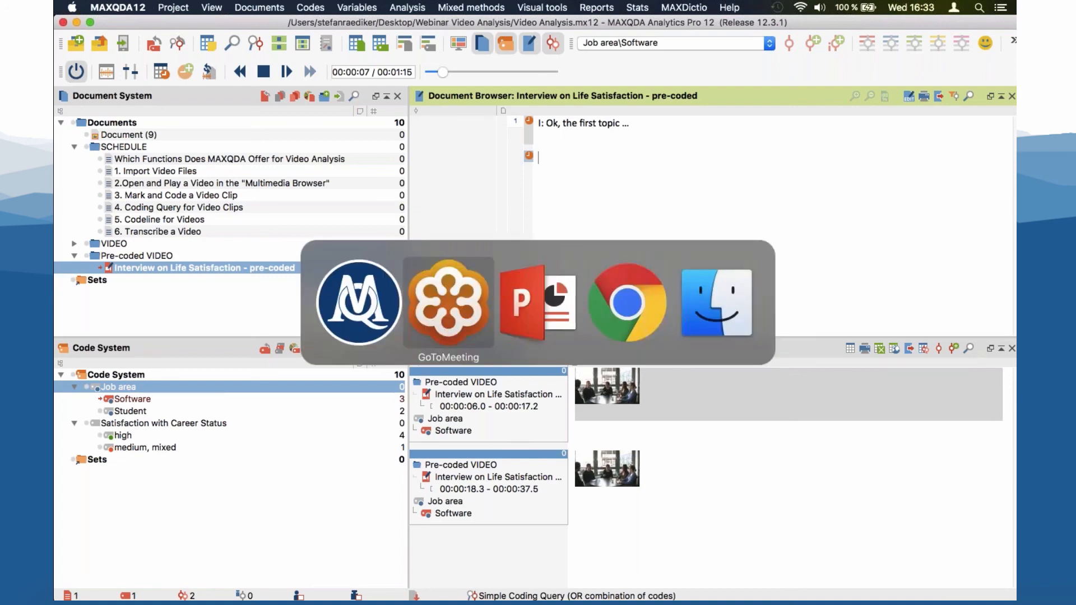
pyautogui.press('super+Tab')
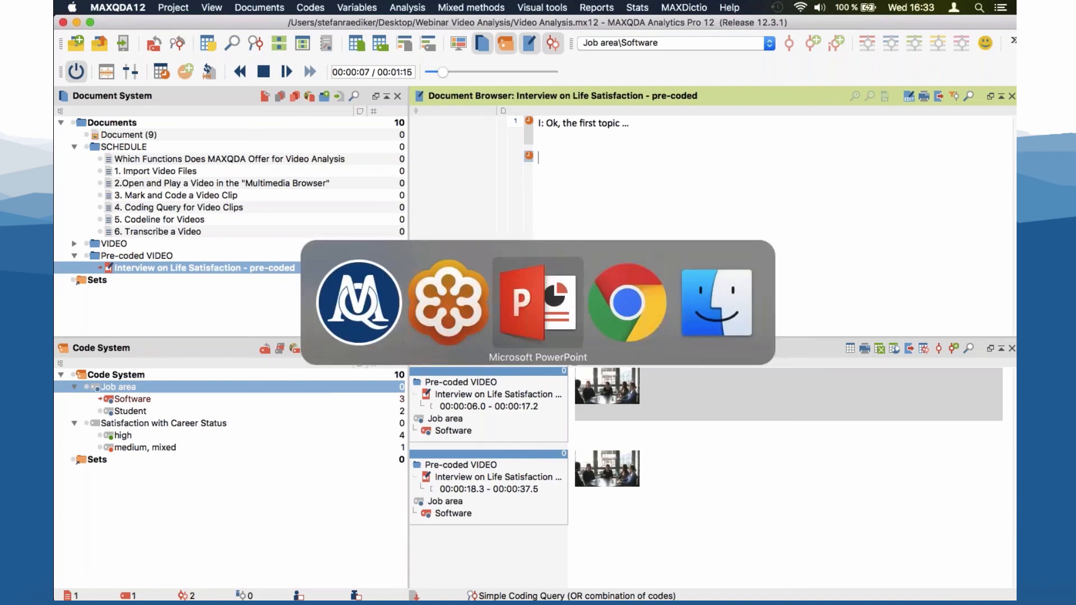